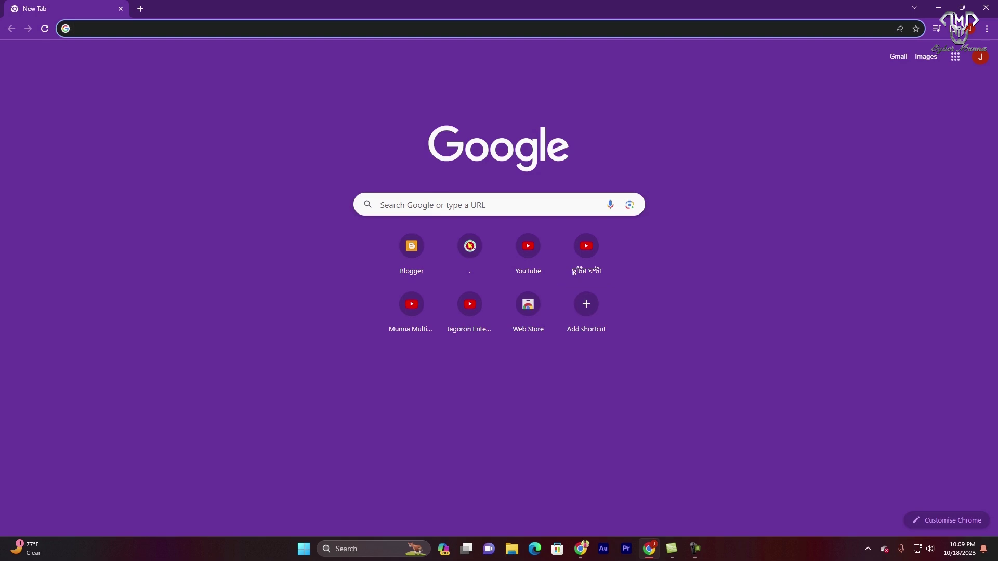
Search Google for cpagrip, then open the CPAGrip website and look over its home page
key(Down)
key(Return)
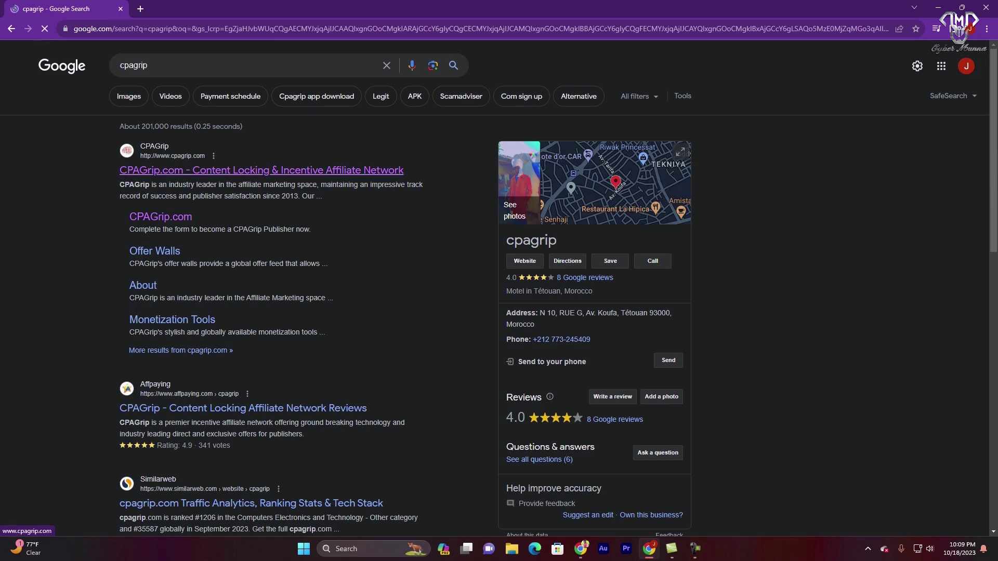
click(262, 171)
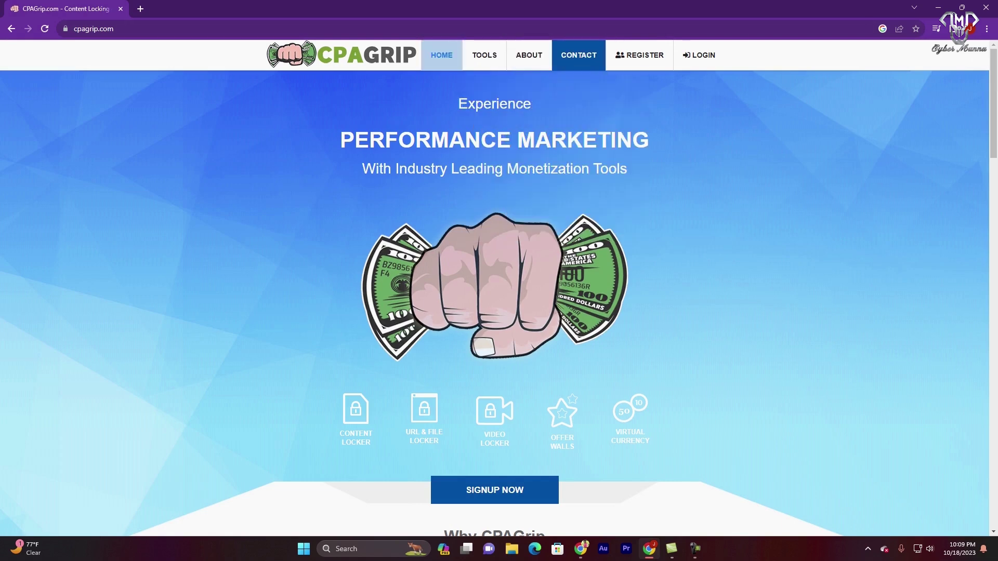
scroll(494, 286, down, 1)
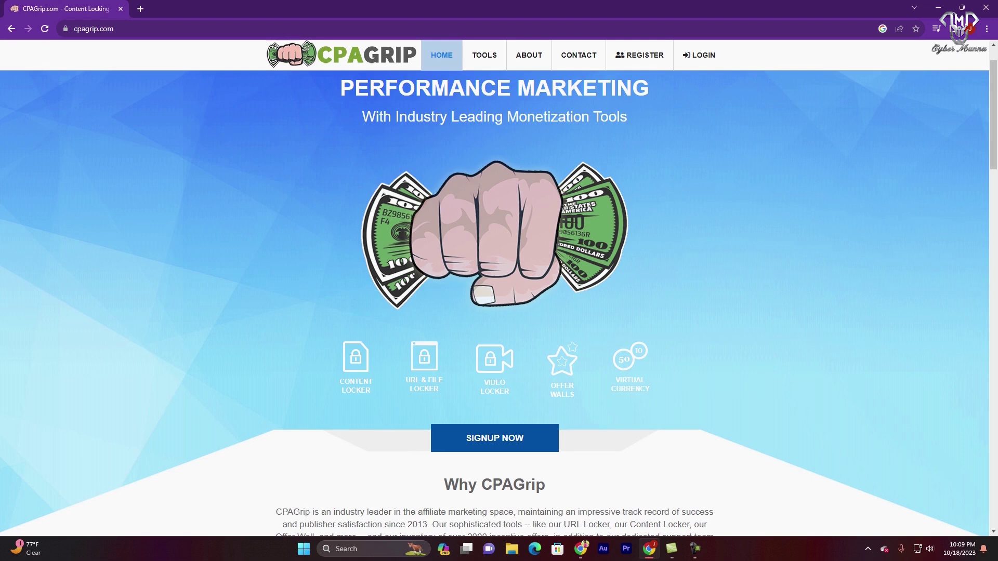
scroll(494, 286, down, 2)
scroll(630, 286, up, 3)
click(699, 54)
key(Tab)
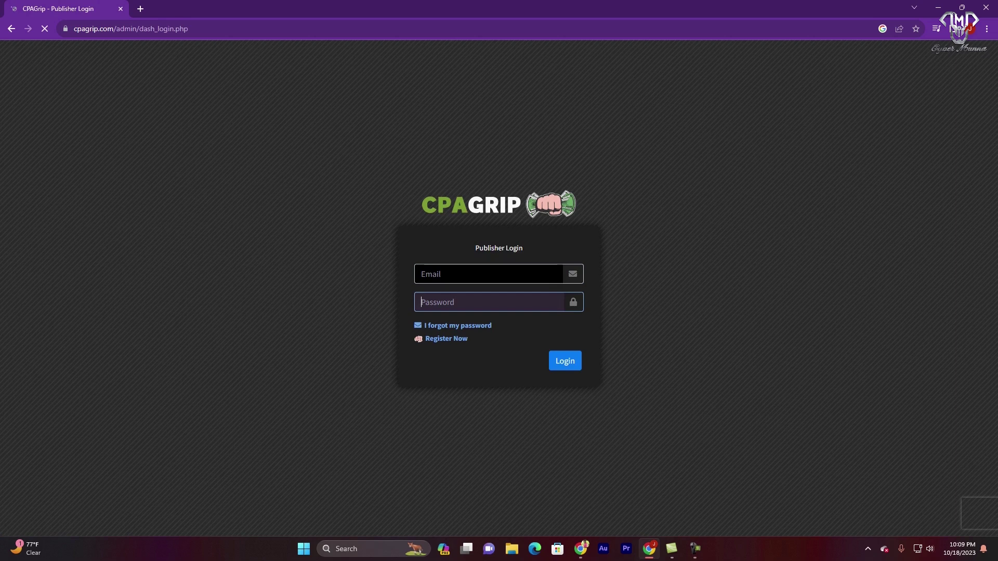
click(12, 29)
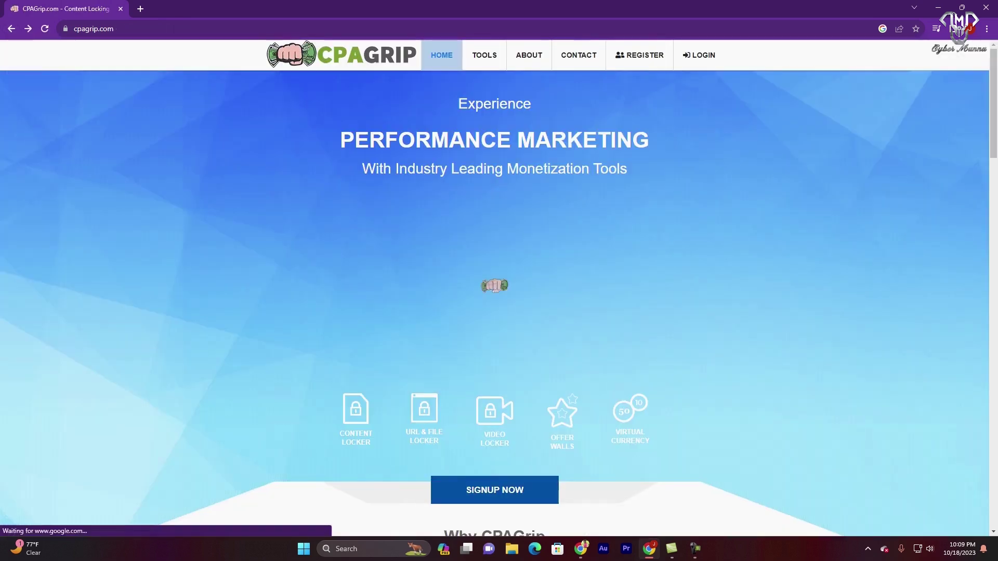
Open the CPAGrip publisher registration page and review the fields of the sign-up form
click(639, 55)
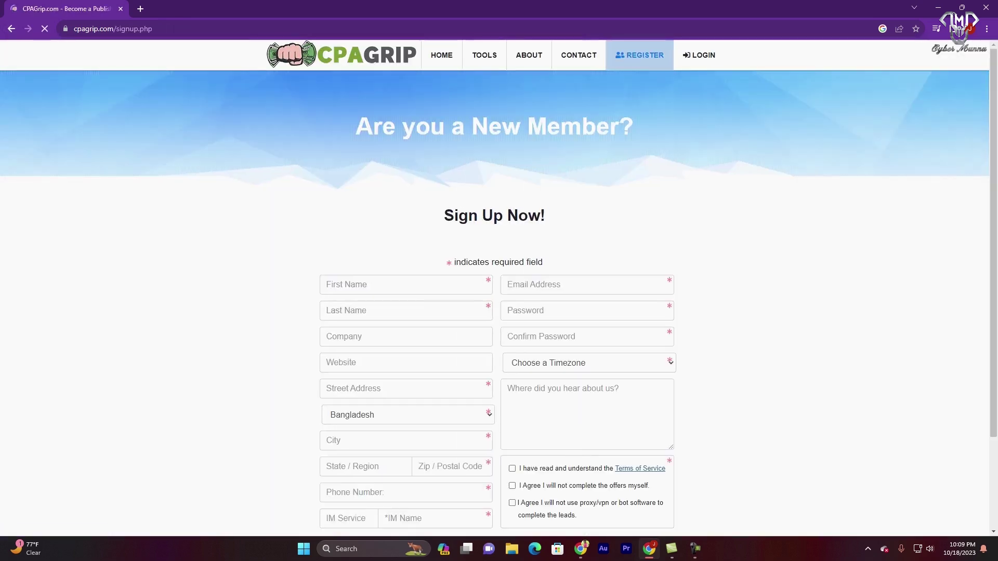
scroll(495, 312, down, 4)
scroll(495, 312, up, 2)
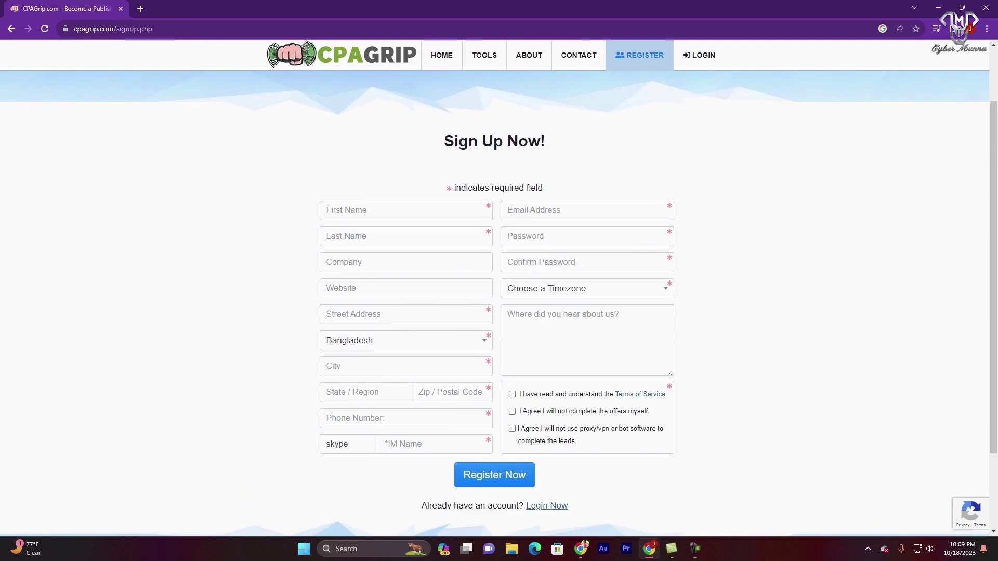
click(359, 237)
key(Tab)
key(Tab)
key(Tab)
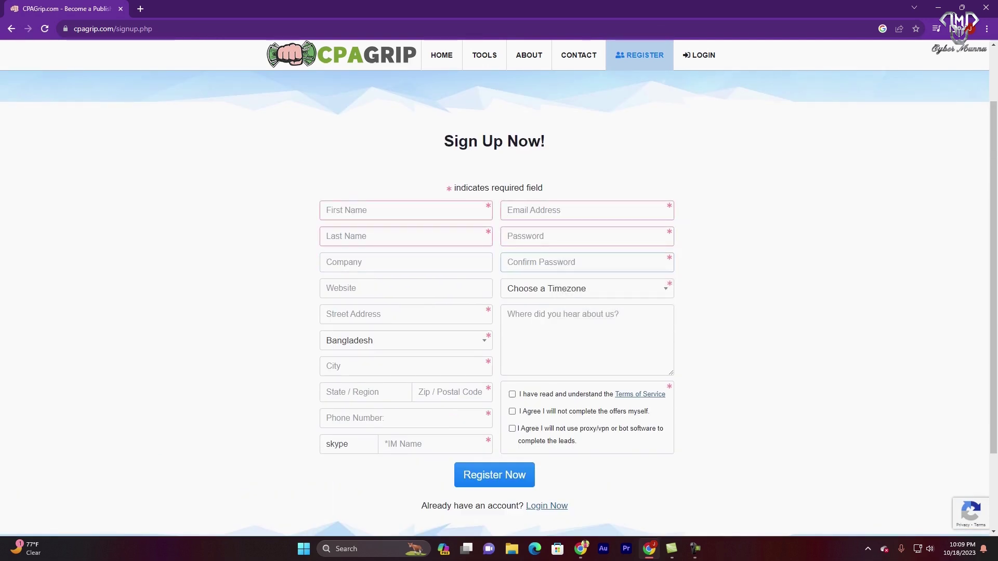
scroll(495, 312, down, 2)
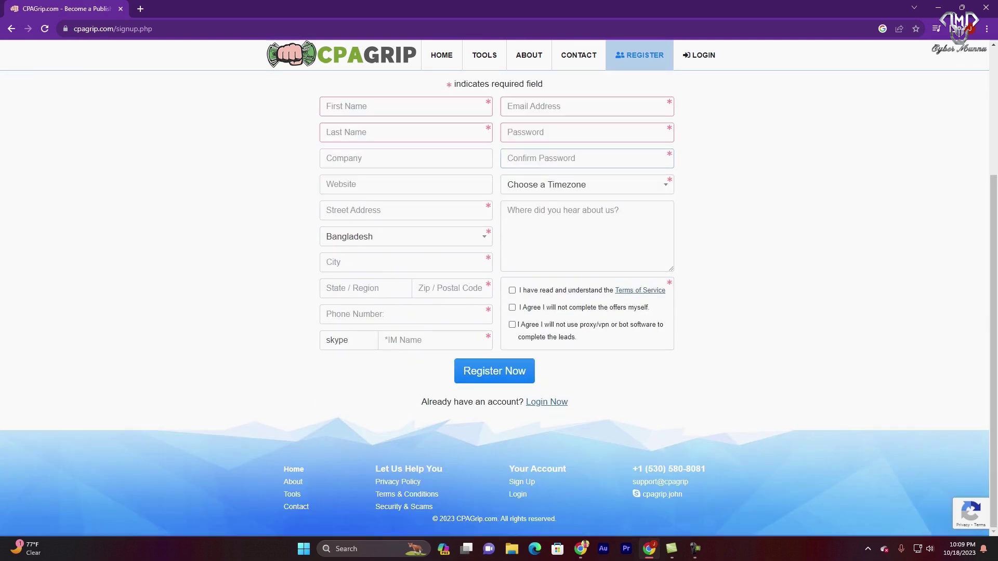
scroll(495, 312, up, 3)
scroll(495, 312, down, 3)
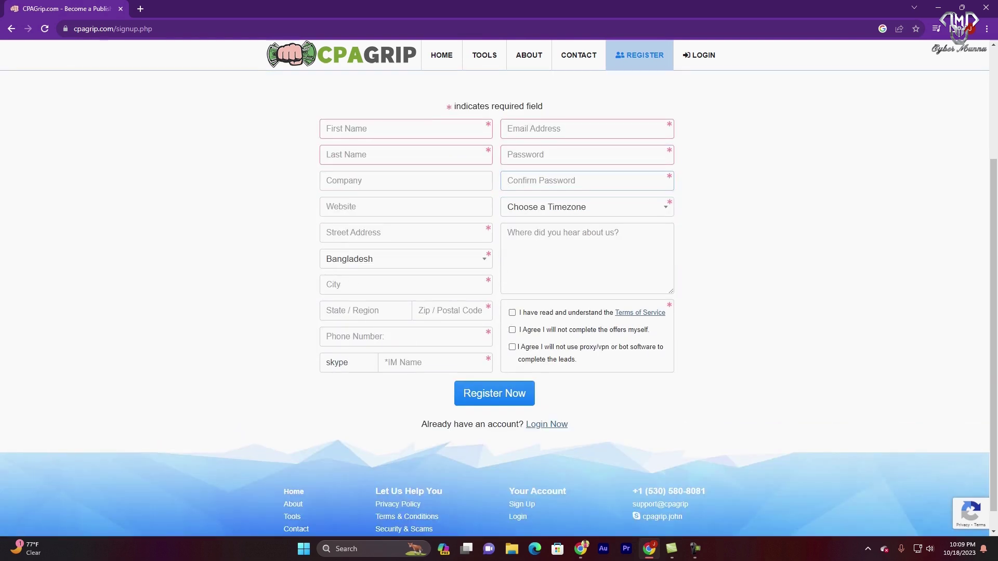
Search for fake name generator in a new browser tab and open the Fake Name Generator website
key(ctrl+t)
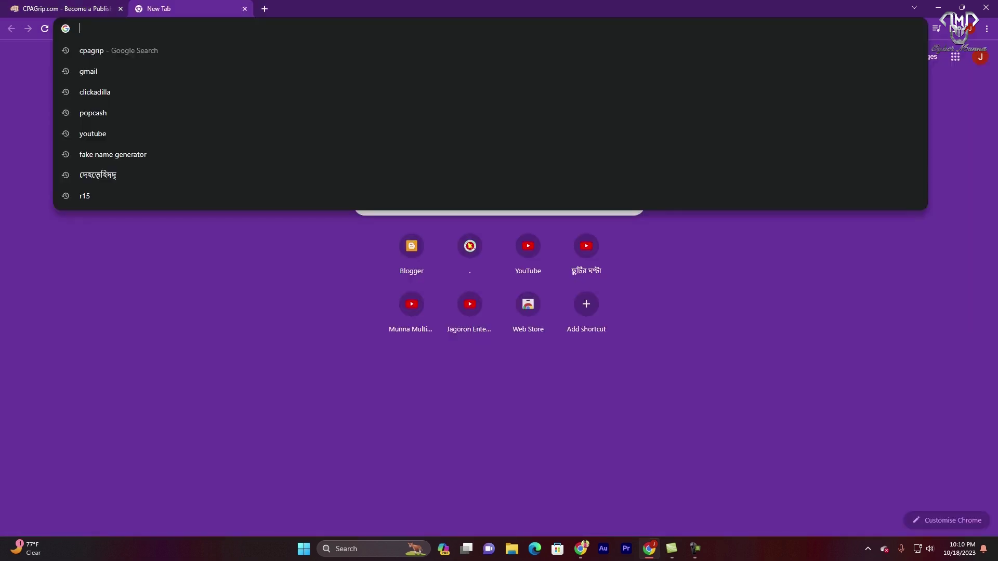
key(ctrl+shift+Tab)
scroll(499, 308, up, 3)
key(ctrl+Tab)
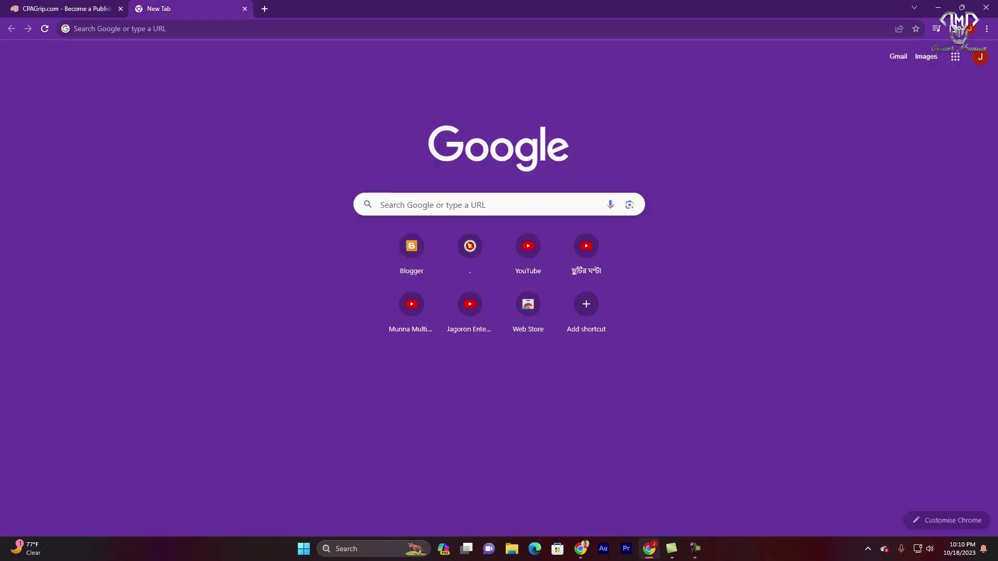
key(ctrl+l)
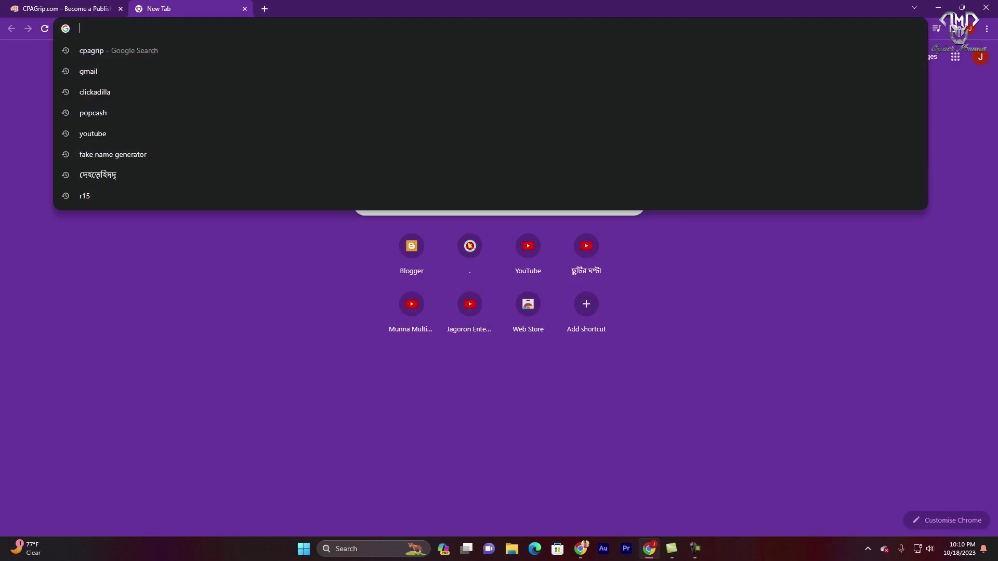
click(113, 154)
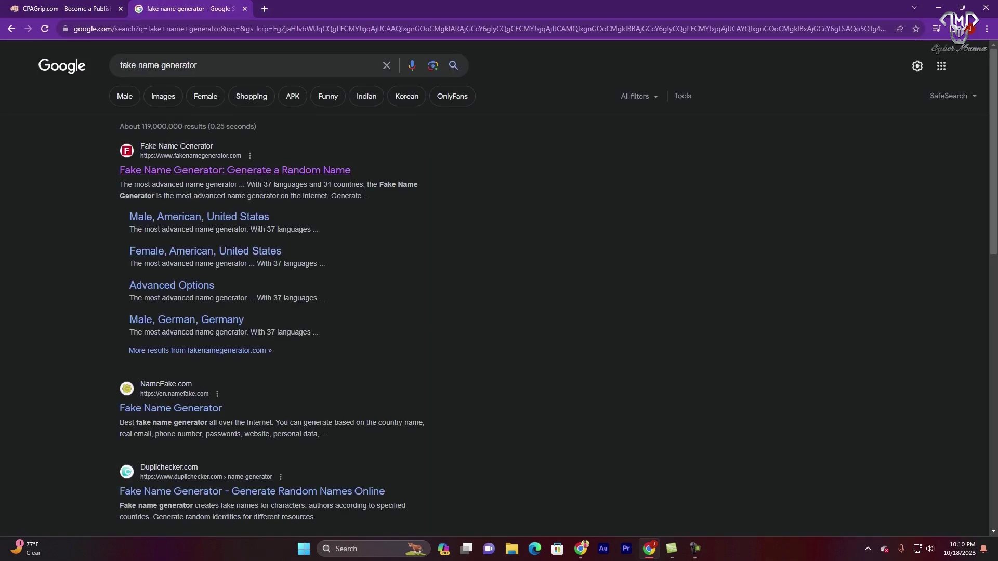
click(235, 171)
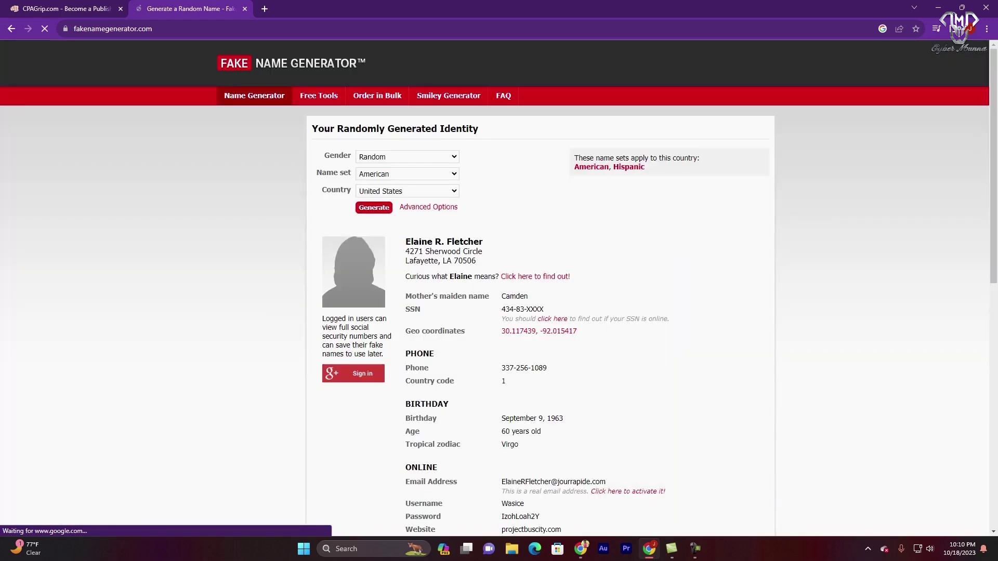
Generate several new random identities in succession with gender Random, name set American and country United States
click(374, 208)
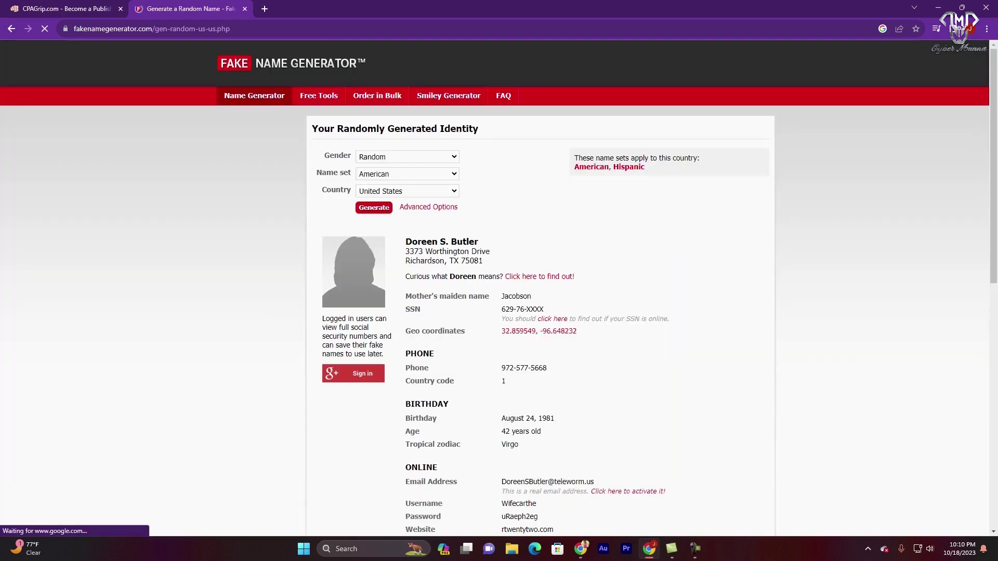
click(374, 207)
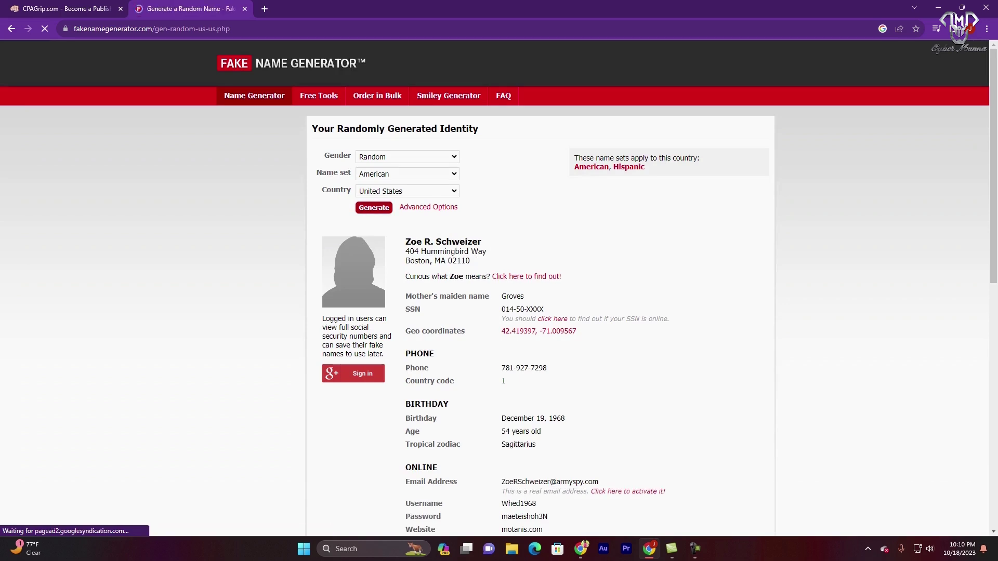
click(374, 207)
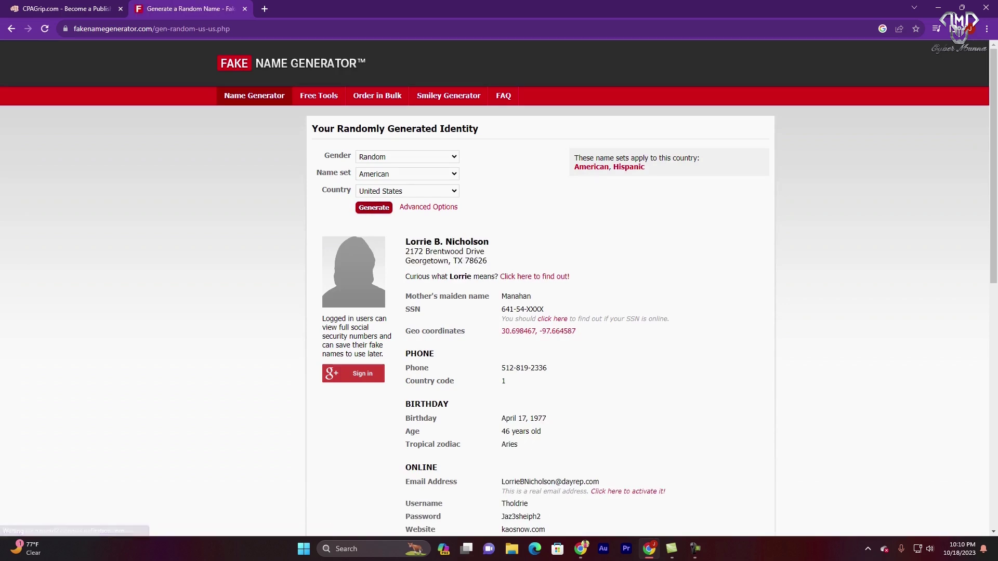
click(374, 207)
scroll(500, 291, down, 1)
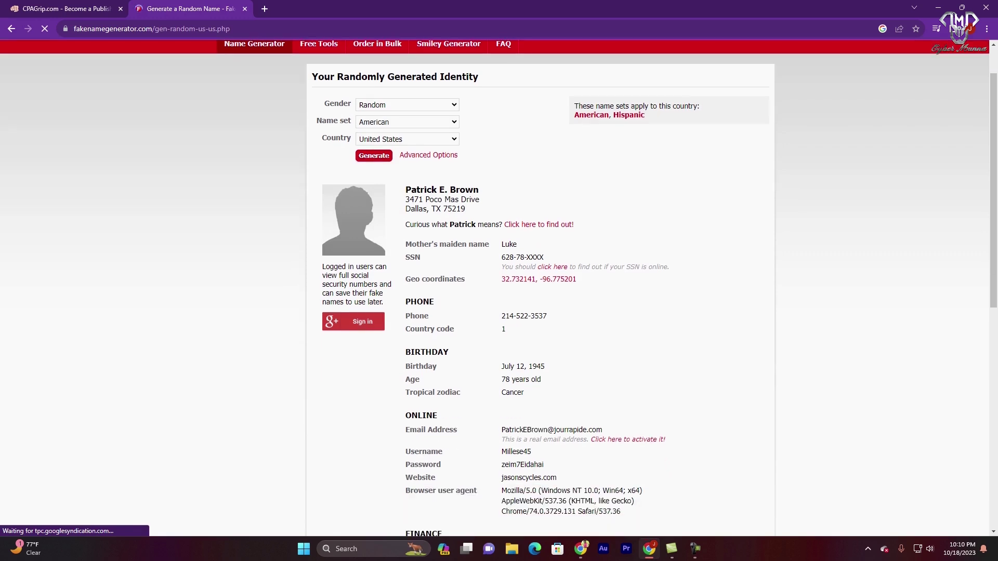
Copy the generated identity's full name and paste it into the First Name field of the CPAGrip sign-up form
triple_click(442, 189)
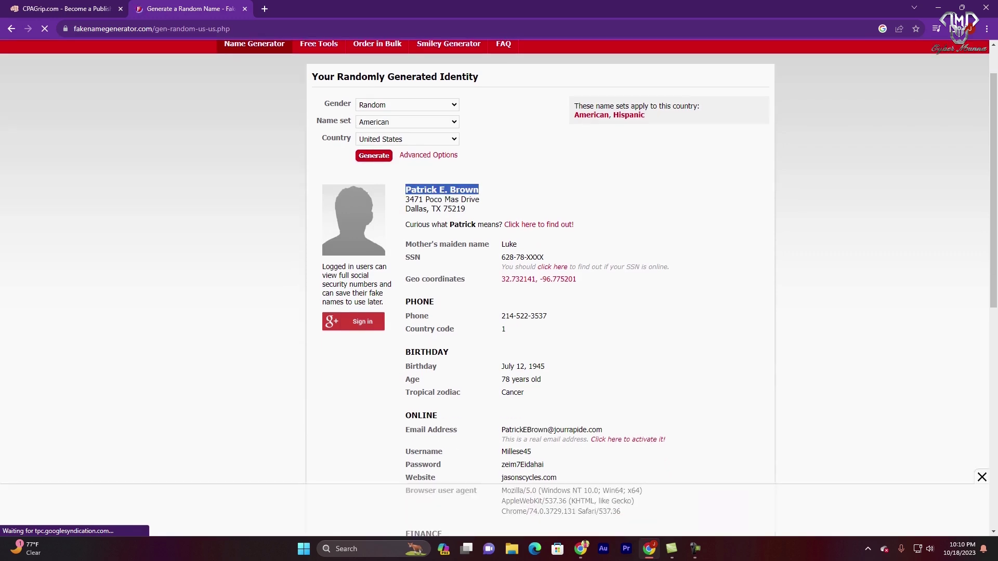
right_click(445, 192)
click(457, 199)
click(67, 8)
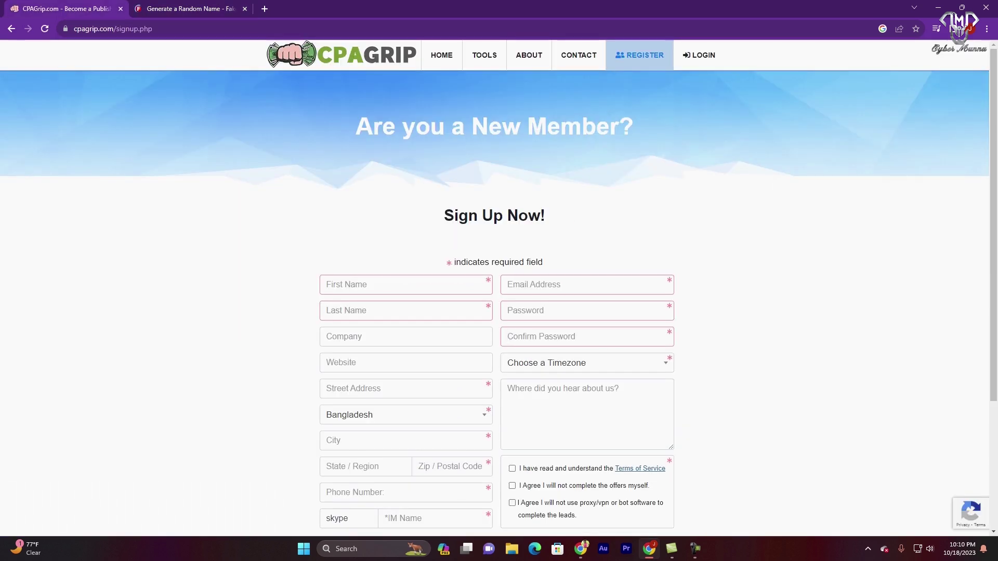
right_click(357, 285)
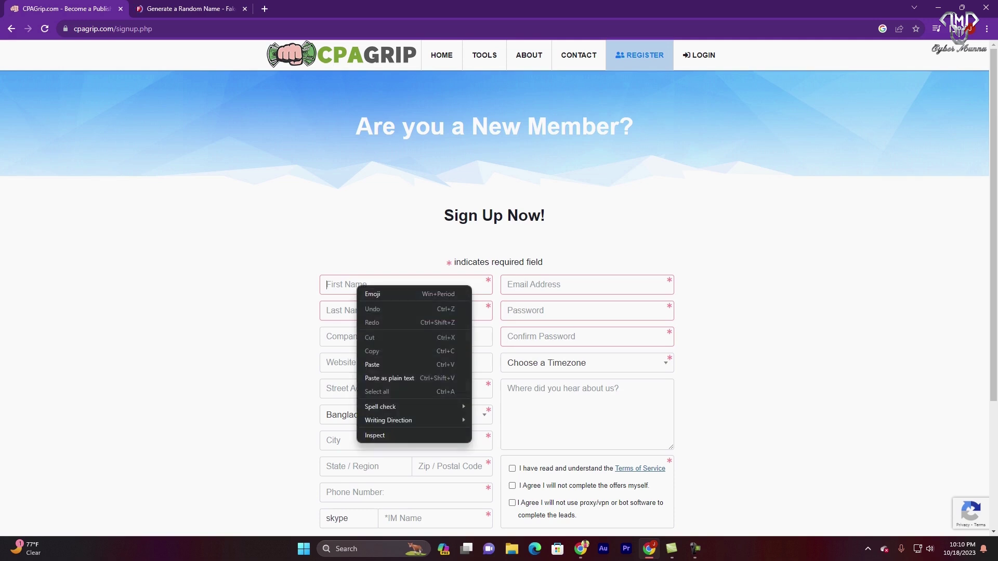
click(372, 365)
Move the middle initial and surname from the First Name field into the Last Name field
scroll(372, 364, down, 2)
mouse_move(370, 180)
mouse_down()
mouse_move(388, 181)
mouse_move(352, 181)
mouse_up()
right_click(353, 181)
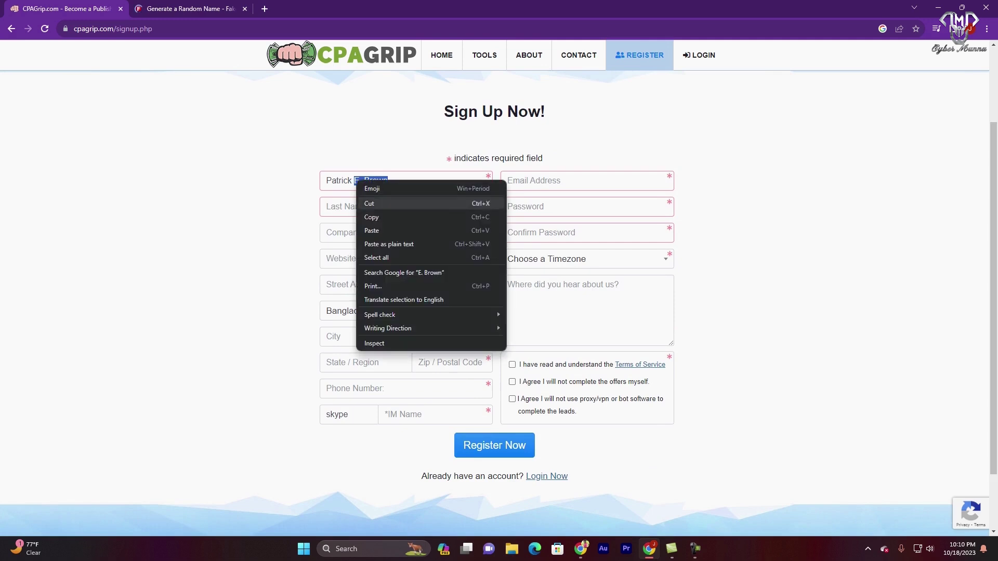
click(374, 232)
right_click(380, 206)
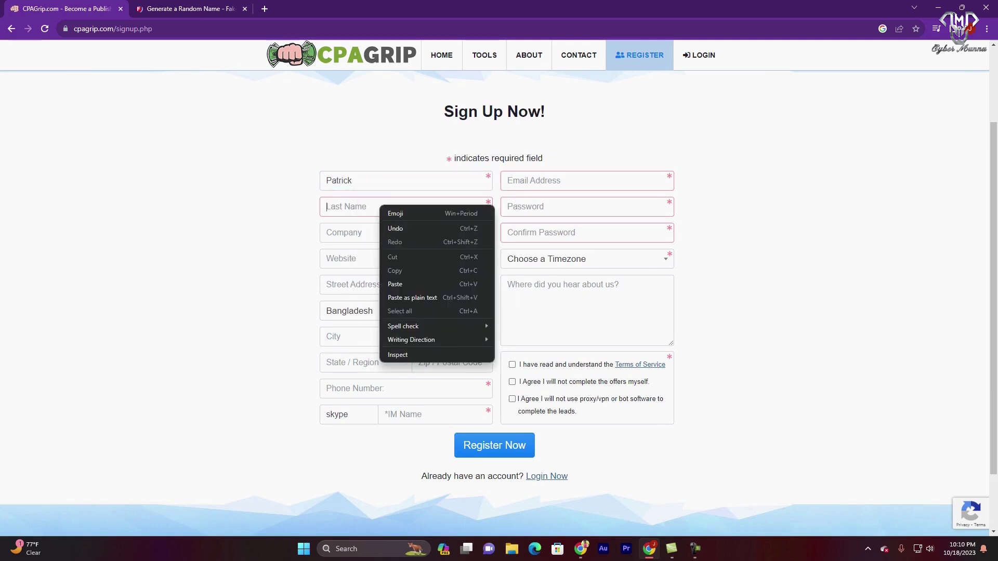
click(395, 284)
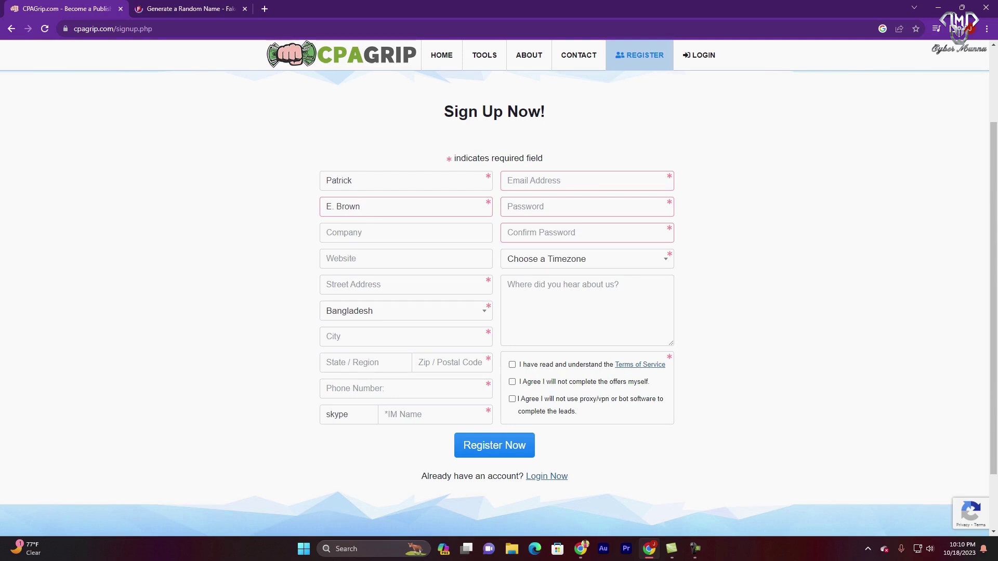
Copy the generated identity's city, state and zip line and paste it into the sign-up form's Street Address field
key(Tab)
scroll(499, 302, down, 1)
key(Tab)
key(ctrl+Tab)
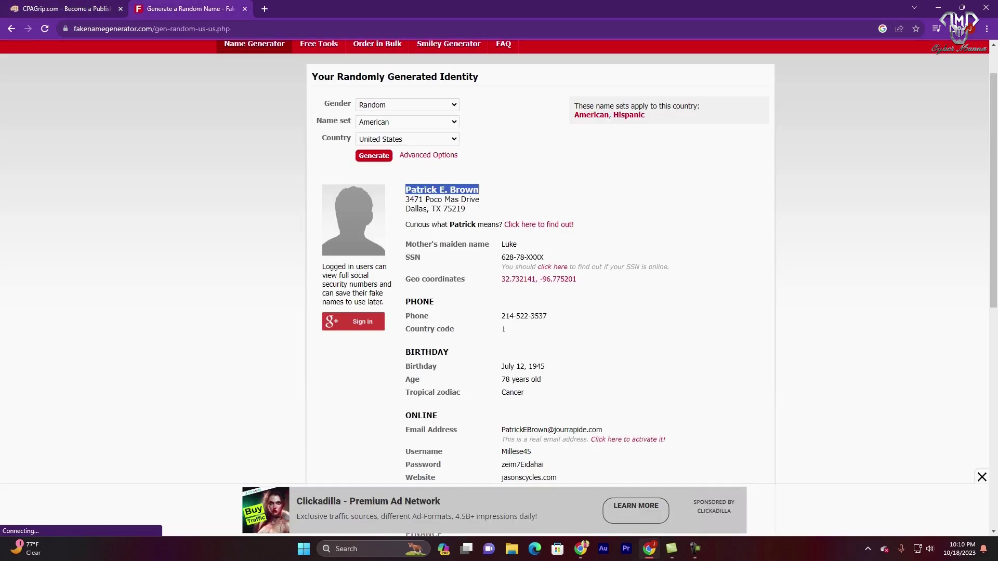
drag(466, 208, 406, 208)
right_click(411, 209)
click(432, 217)
key(ctrl+Tab)
right_click(390, 232)
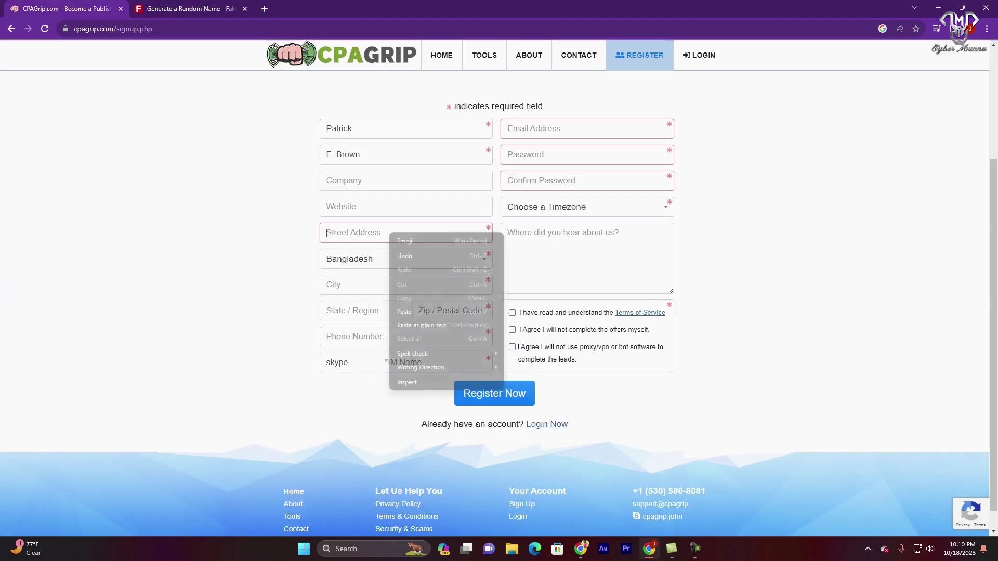
click(411, 311)
Open the sign-up form's country choices and look through the countries below Bangladesh
click(390, 259)
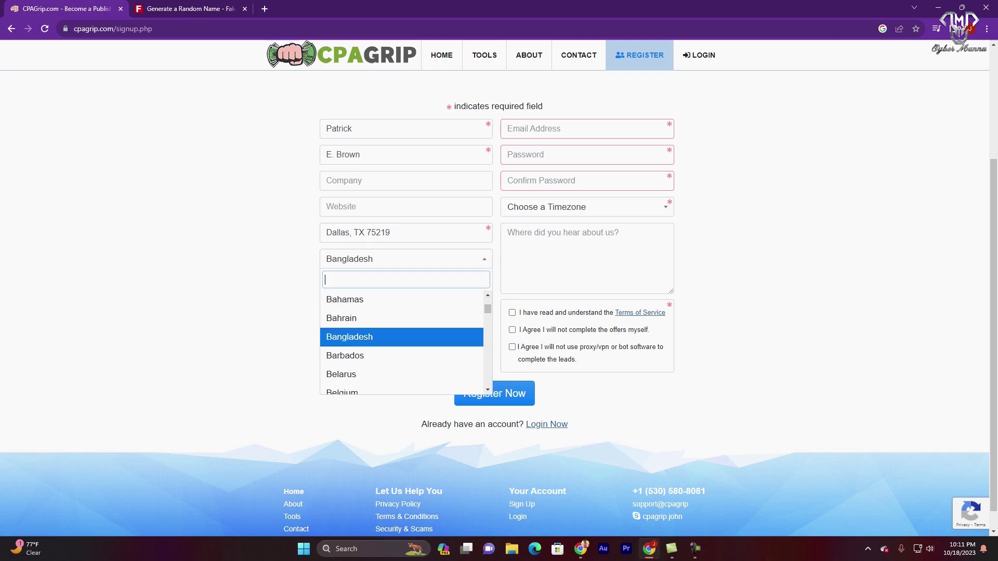
scroll(400, 338, down, 8)
scroll(403, 341, down, 15)
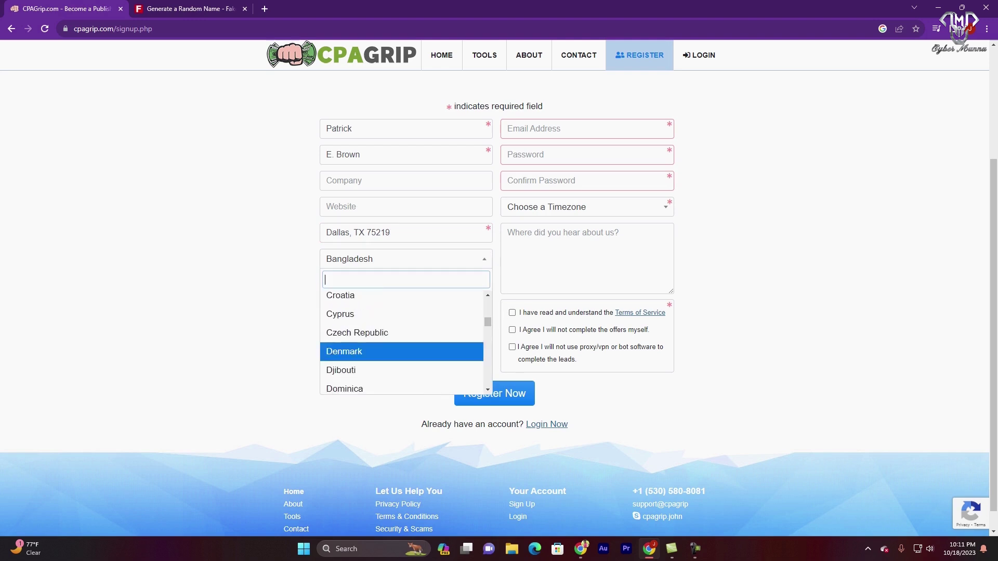
scroll(403, 341, down, 14)
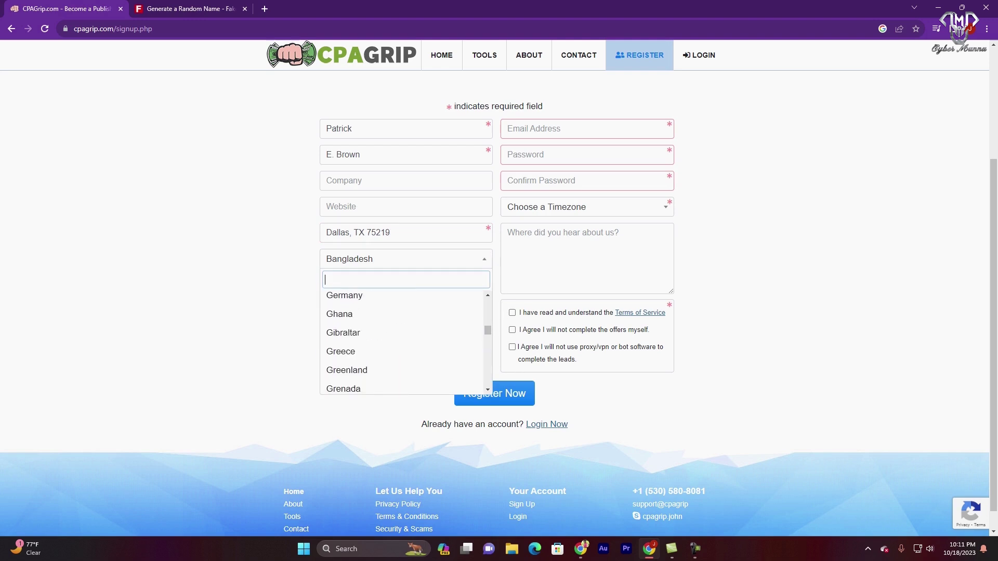
scroll(403, 341, down, 5)
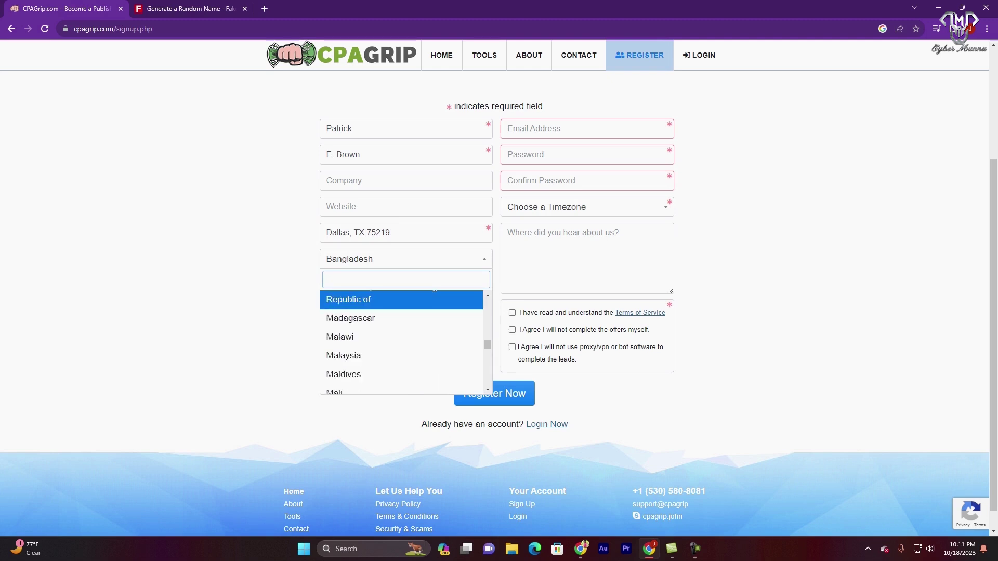
text(জস)
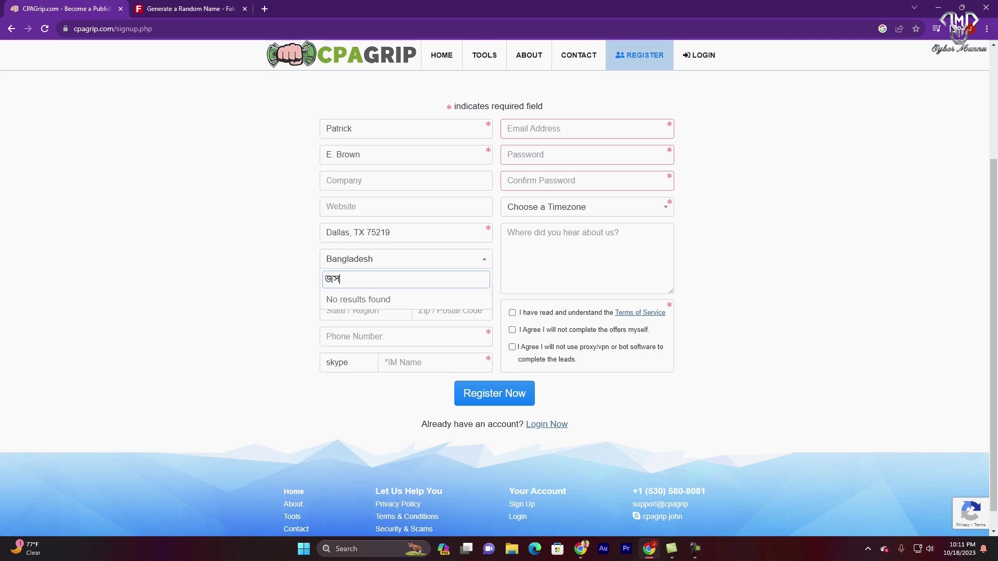
key(BackSpace)
key(BackSpace)
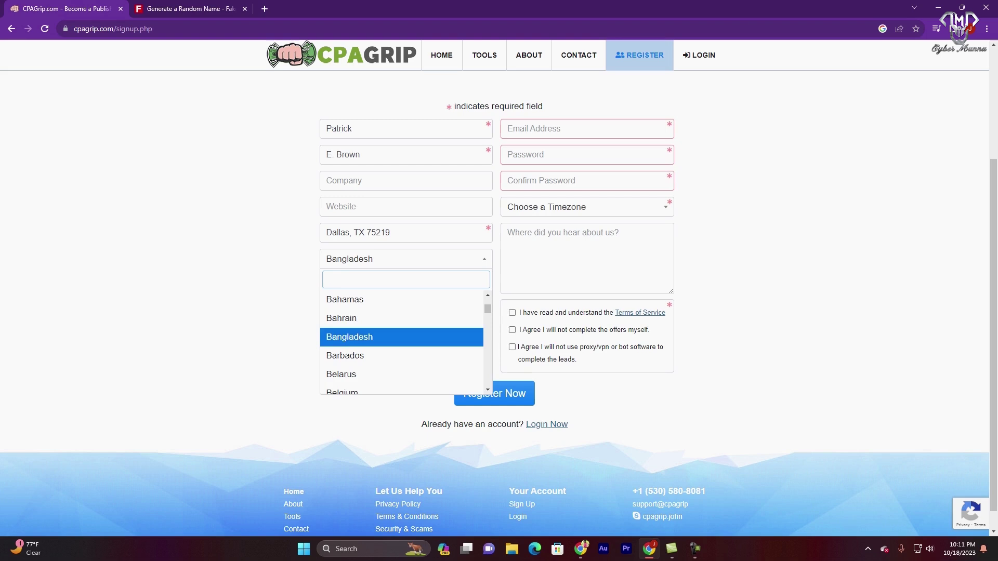
Search the country choices for "uni" and set the country to United States
text(uni)
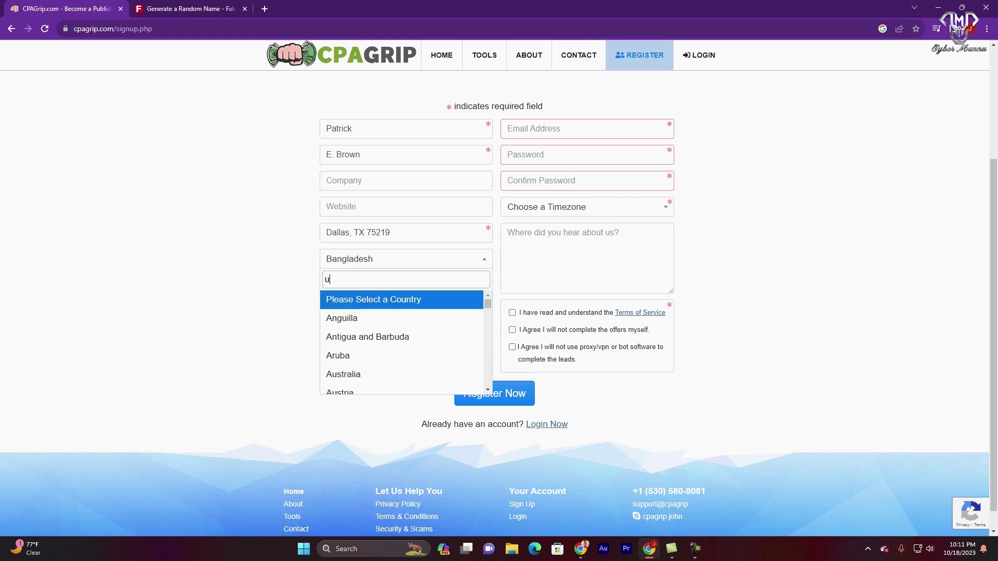
key(Down)
key(Down)
key(Down)
key(Down)
key(Down)
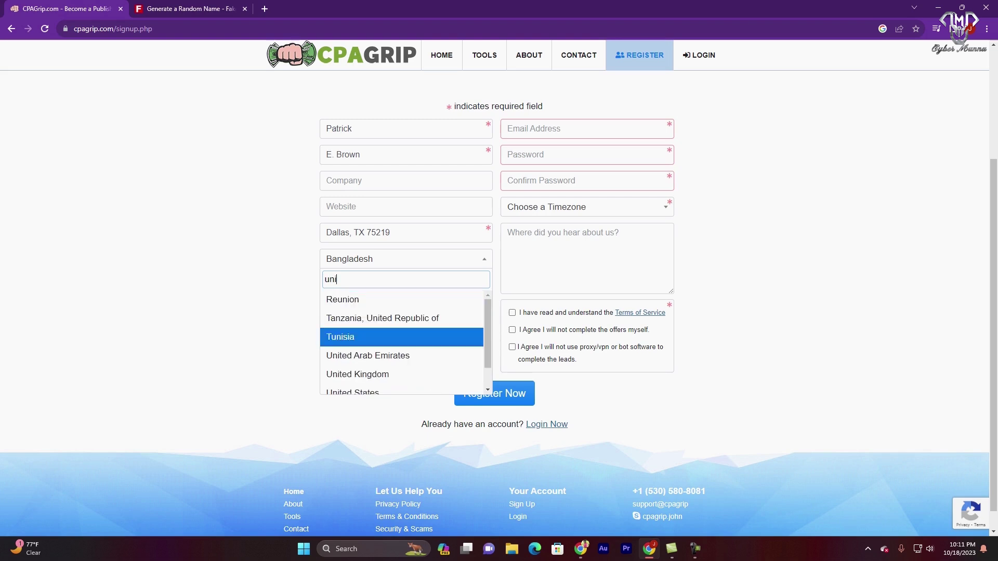
key(Return)
key(Tab)
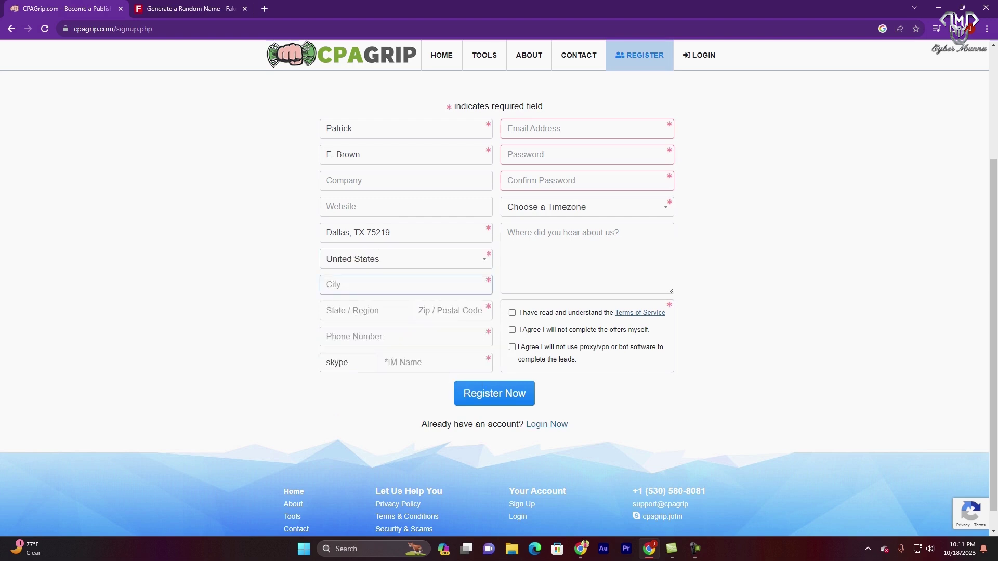
Copy the ZIP code from the Street Address field and paste it into the Zip / Postal Code field
click(351, 232)
double_click(355, 233)
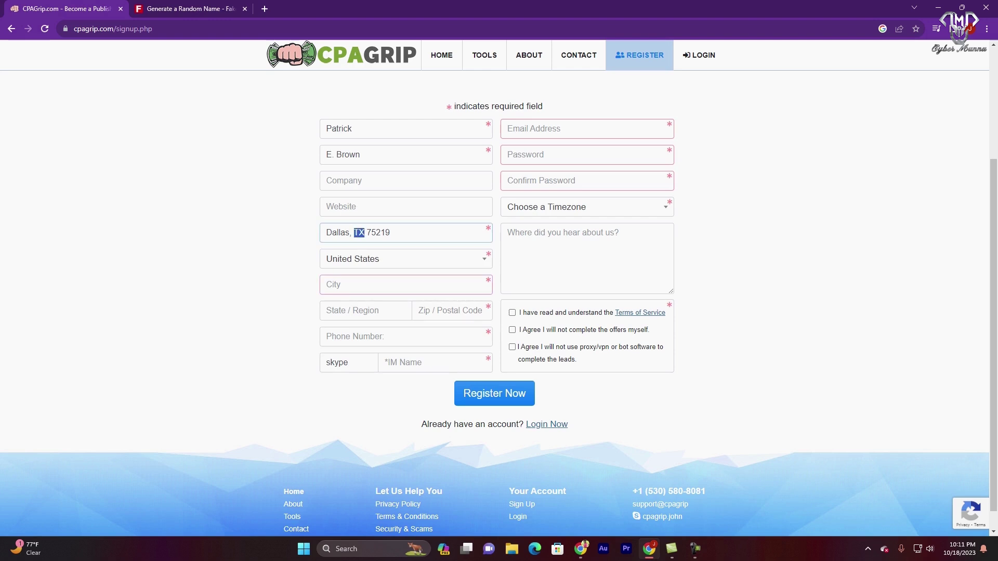
click(390, 232)
double_click(378, 232)
right_click(365, 232)
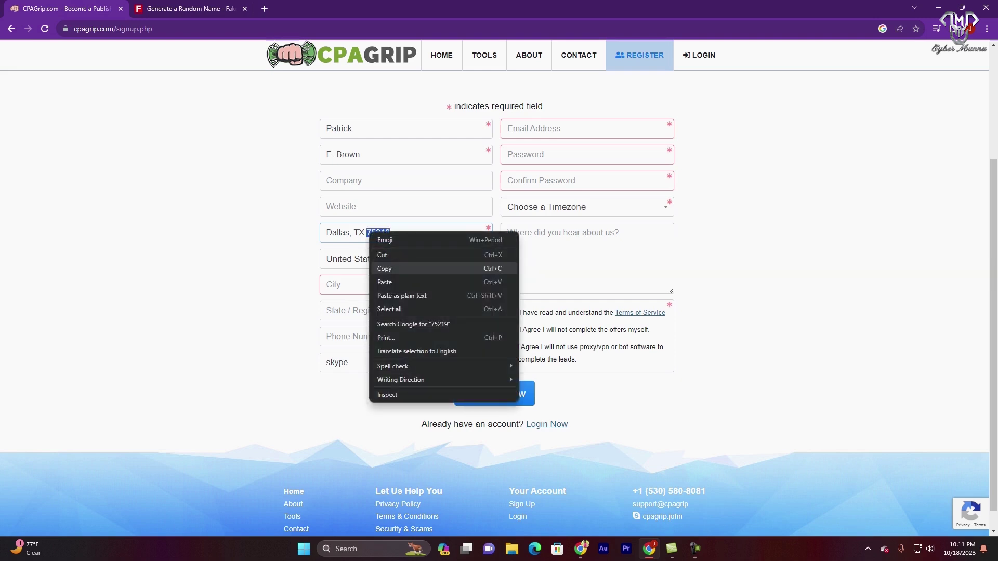
click(400, 268)
click(445, 310)
right_click(445, 312)
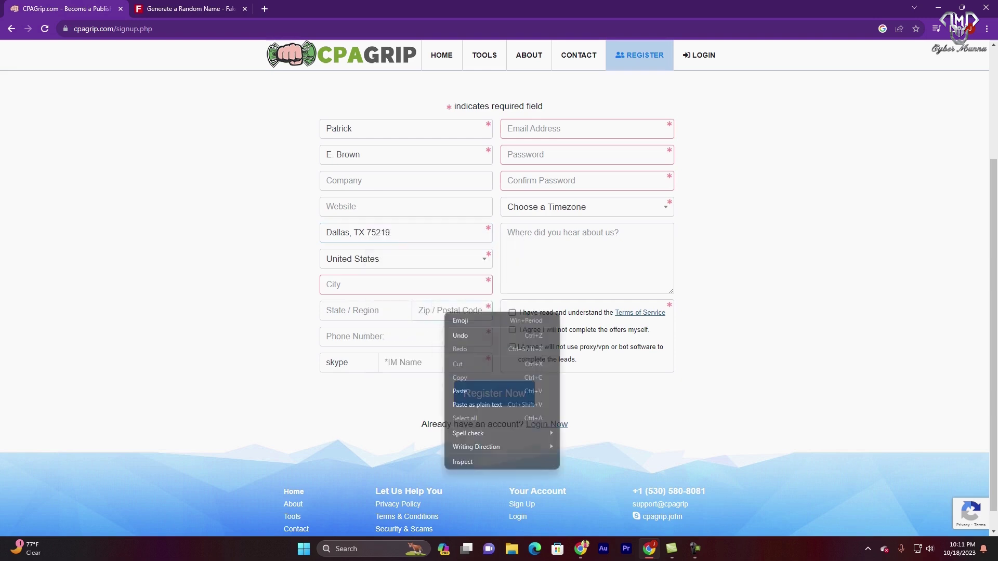
click(468, 391)
Copy the state abbreviation from the Street Address field and paste it into the State / Region field
click(351, 233)
drag(365, 232, 390, 232)
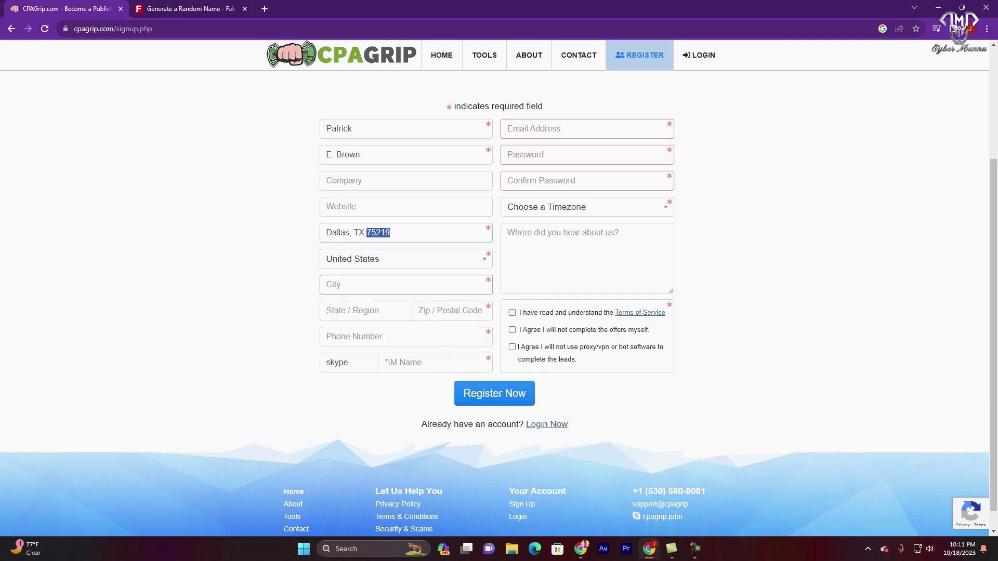
right_click(357, 234)
click(370, 268)
click(349, 286)
right_click(349, 285)
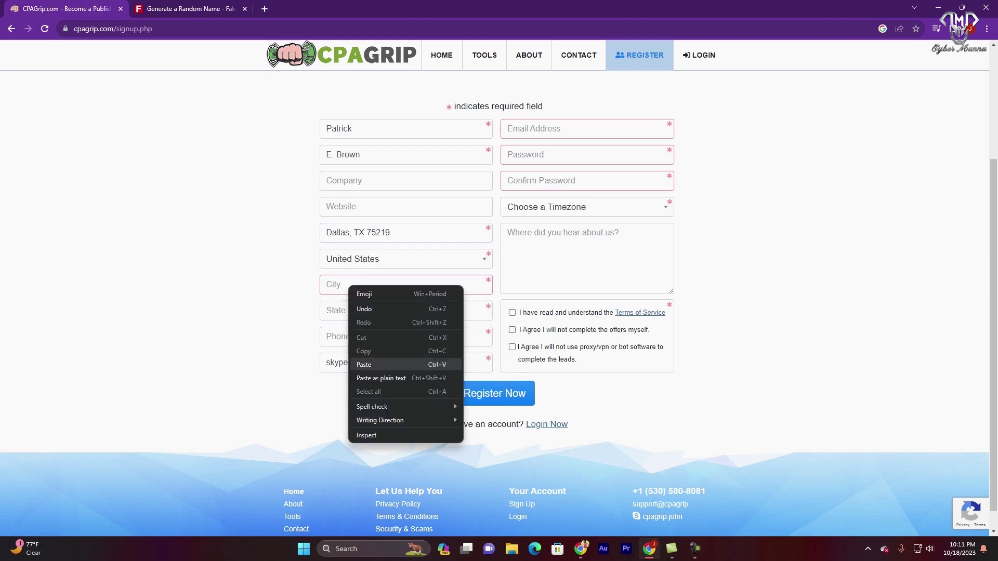
click(339, 312)
right_click(338, 315)
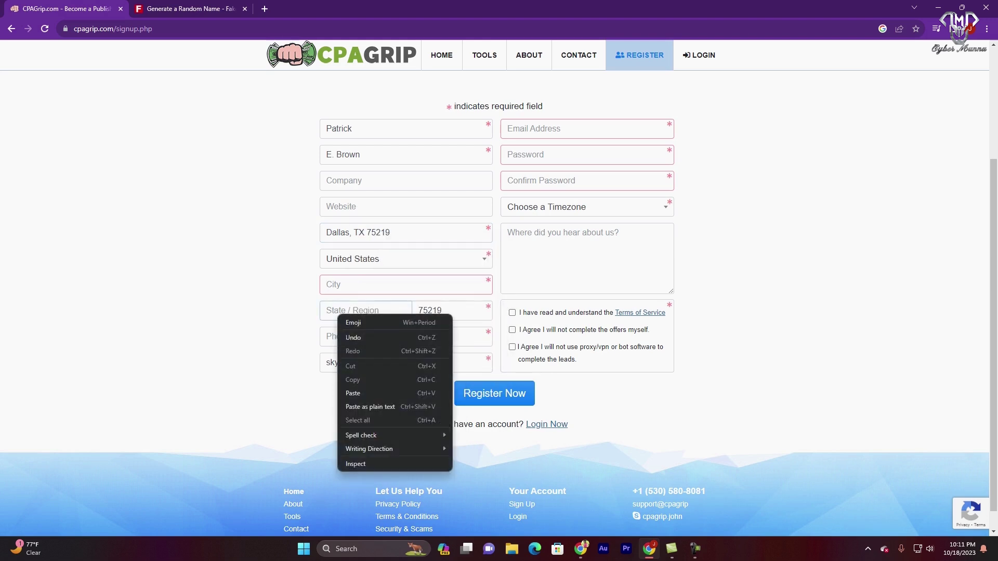
click(358, 393)
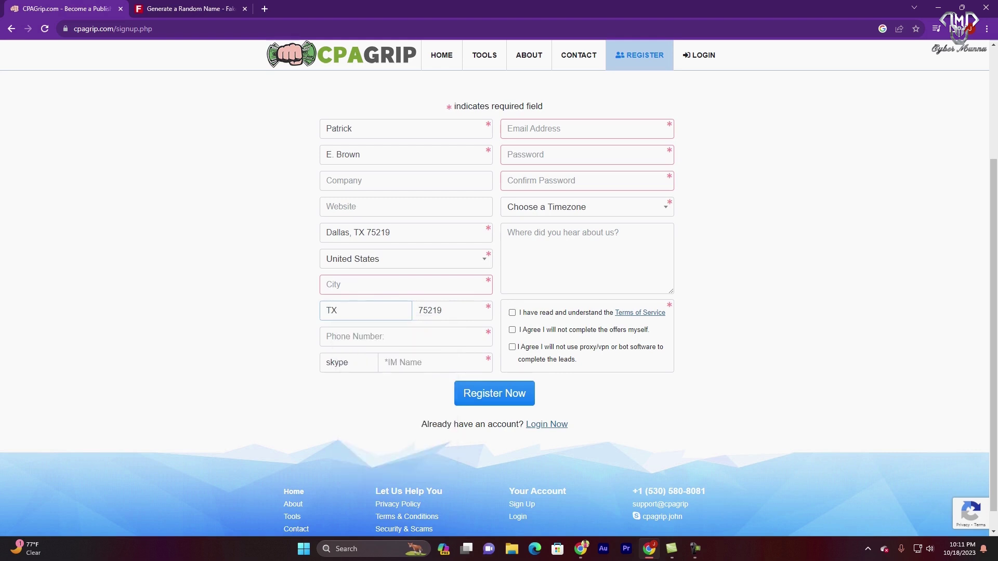
Copy the city name from the Street Address field and paste it into the City field
double_click(338, 232)
right_click(326, 234)
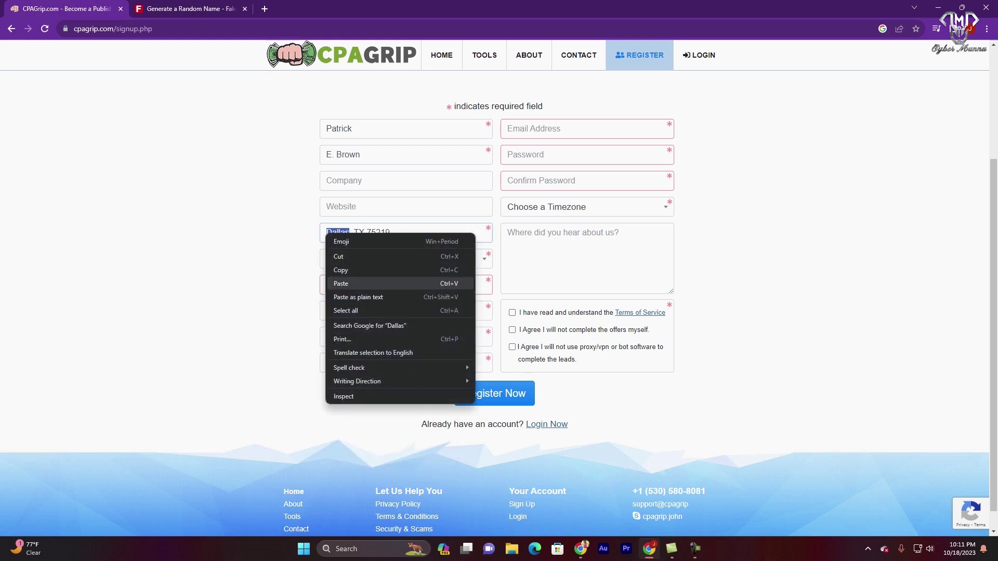
click(353, 269)
click(338, 285)
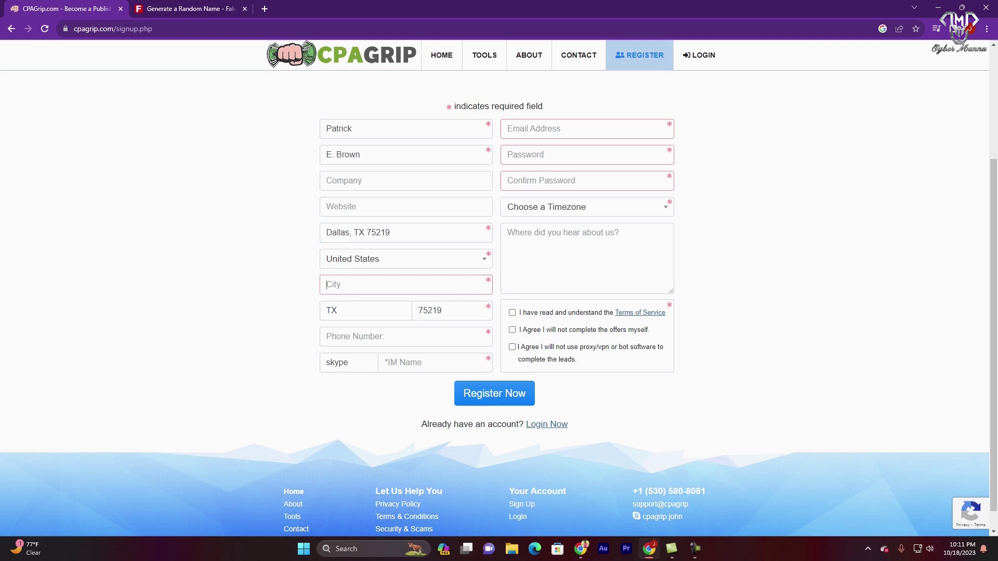
right_click(341, 284)
click(357, 361)
Copy the generated identity's phone number and paste it into the sign-up form's Phone Number field
scroll(357, 362, down, 1)
click(364, 314)
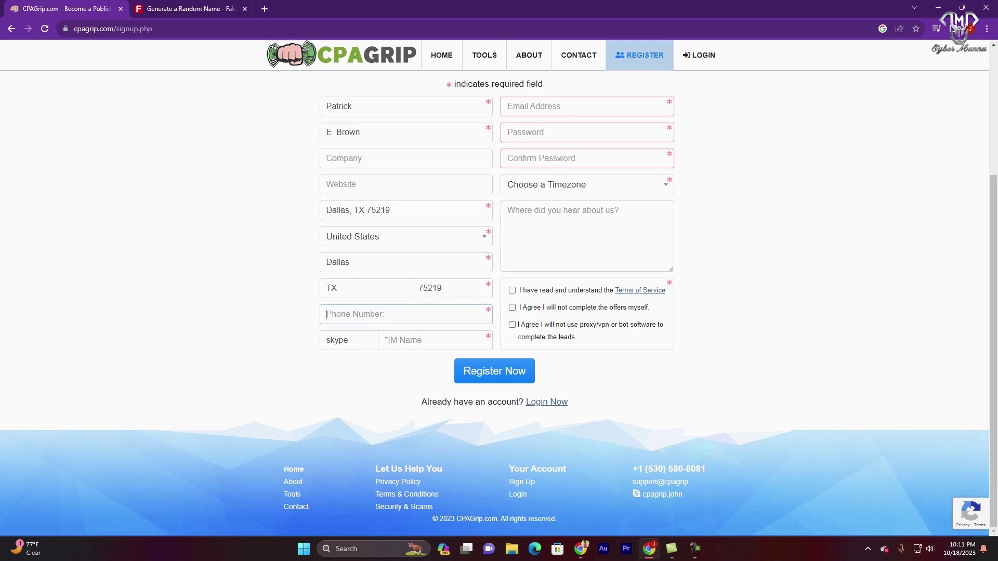
key(ctrl+Tab)
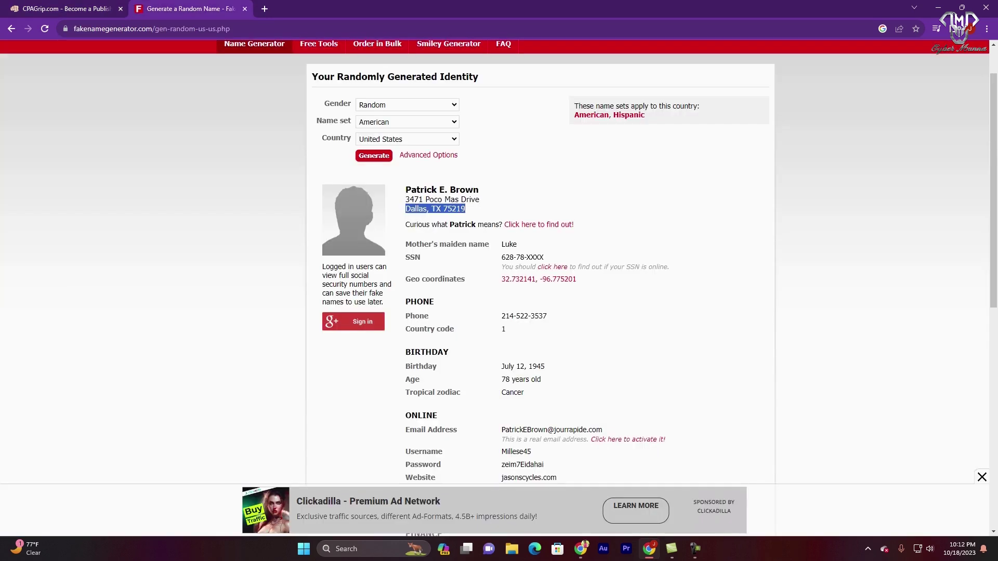
drag(547, 316, 501, 316)
right_click(526, 318)
click(541, 326)
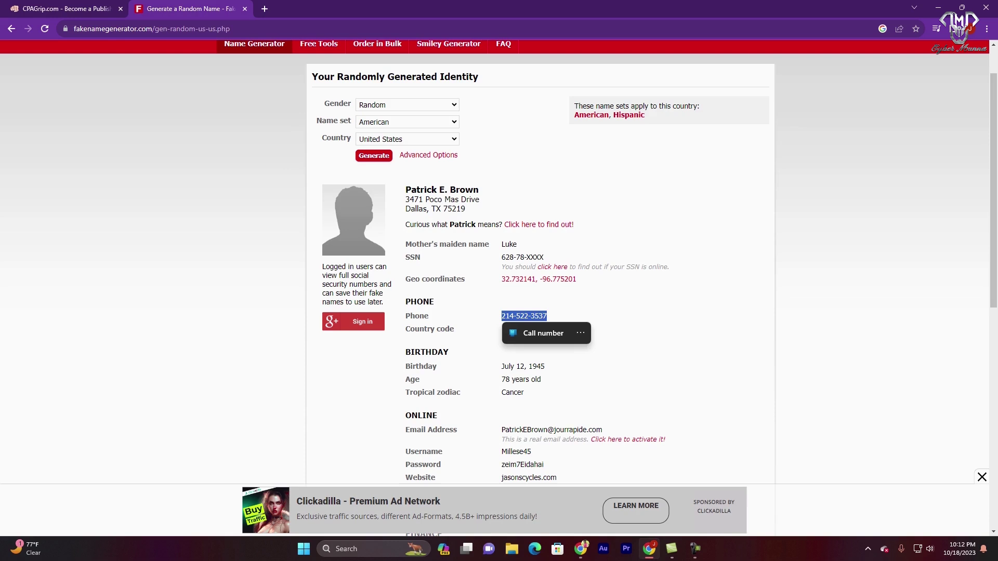
scroll(541, 260, down, 2)
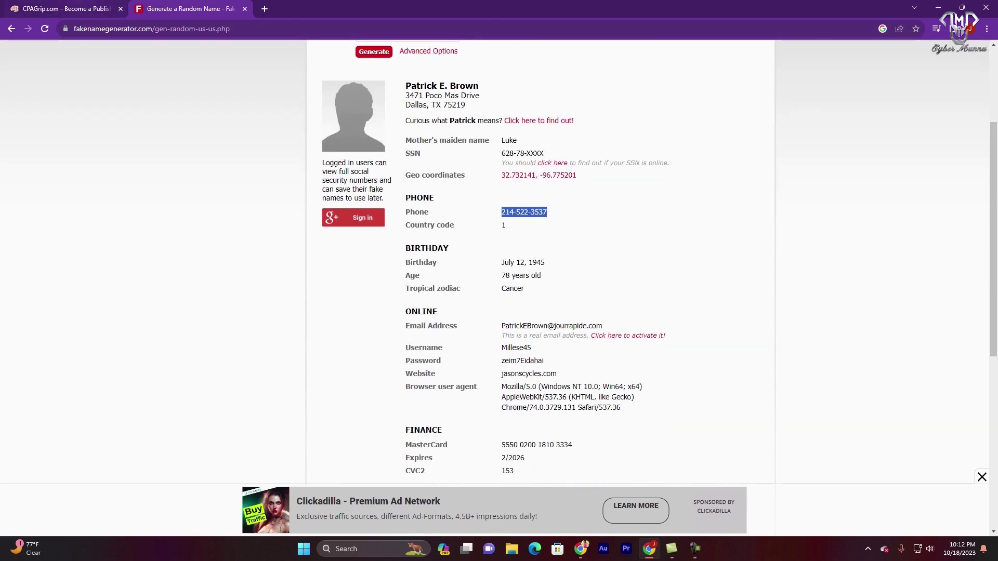
click(63, 9)
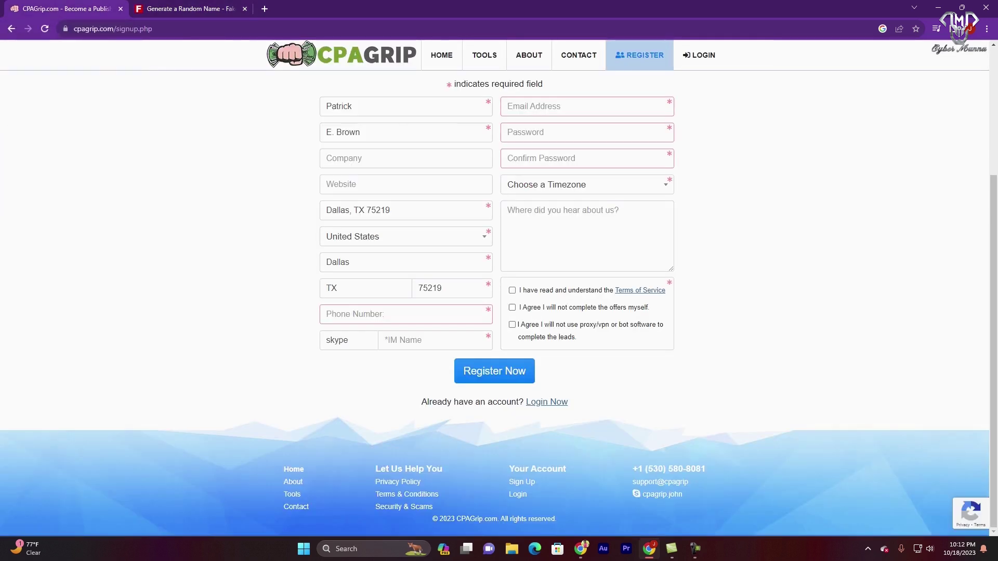
right_click(369, 315)
click(383, 392)
Enter skype as the instant messenger type and move on to the IM Name field
click(348, 340)
text(skype)
key(Tab)
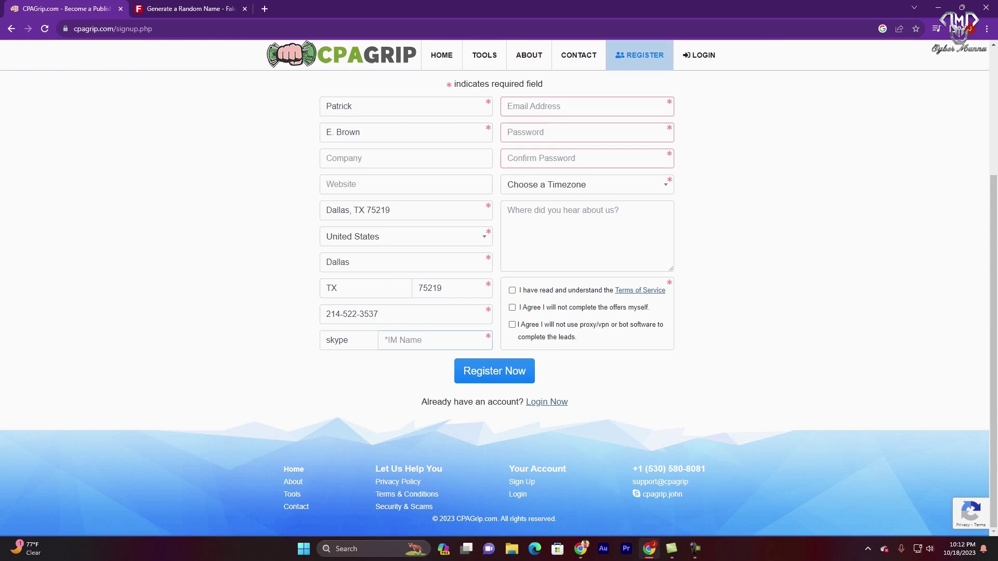
Look through the generated identity's online, finance and employment details for an instant messenger name, and return to the form's IM fields
click(202, 6)
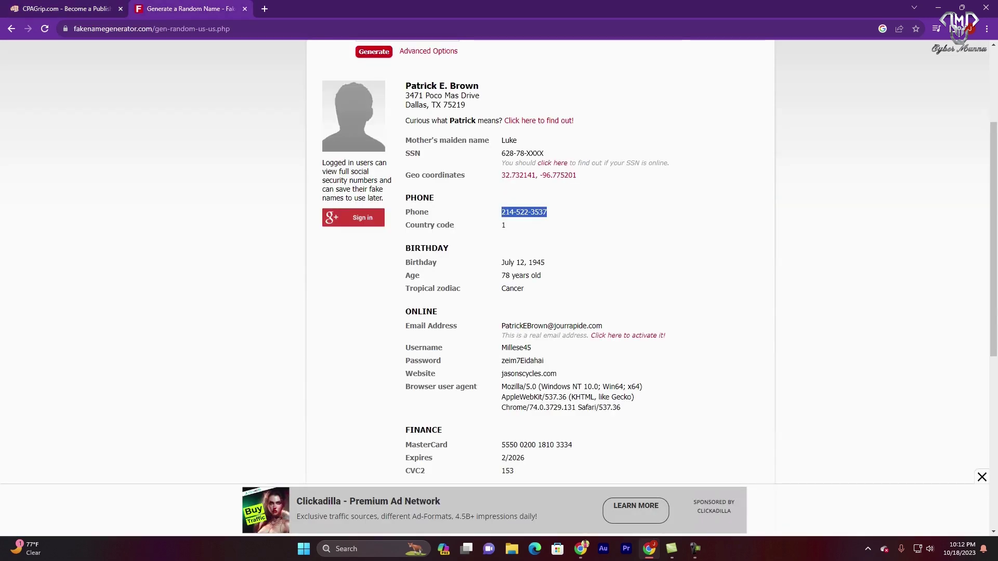
scroll(520, 260, down, 3)
scroll(520, 260, down, 4)
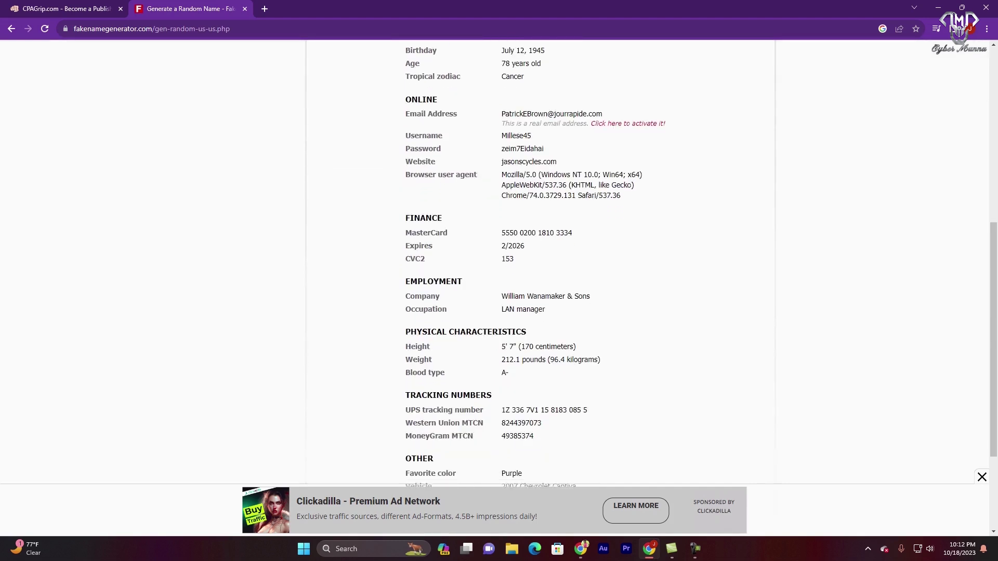
scroll(520, 260, up, 4)
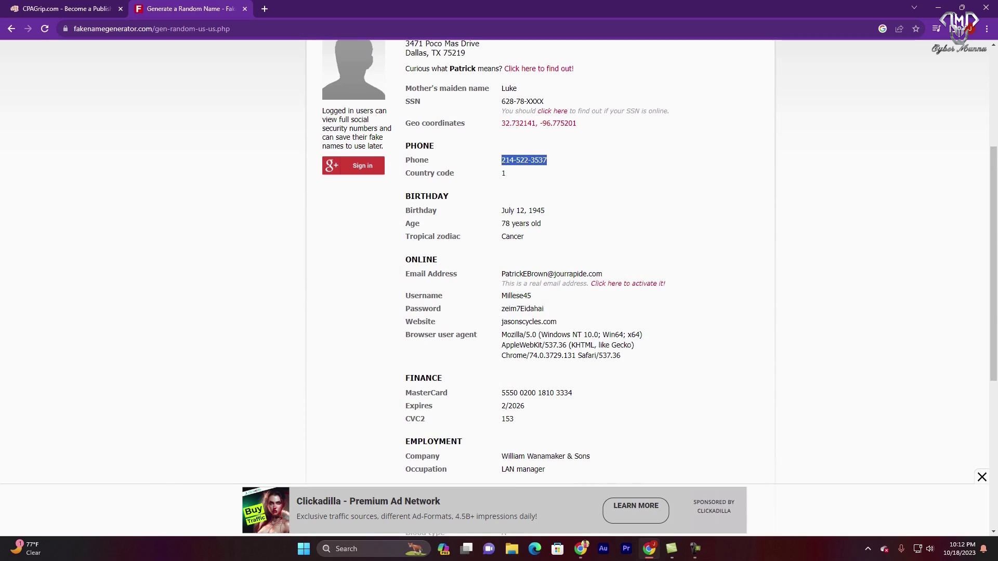
scroll(520, 260, up, 1)
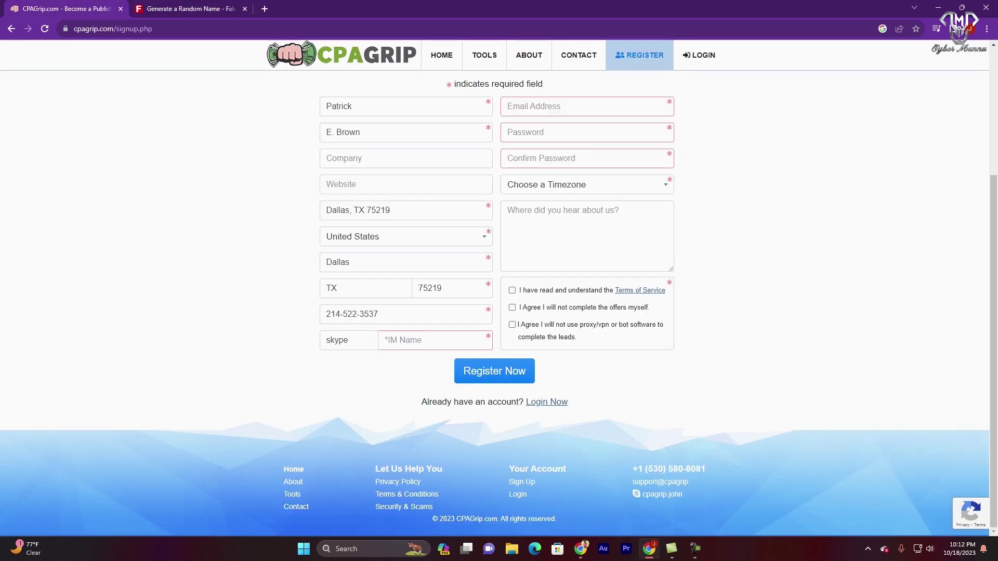
click(338, 340)
key(ctrl+a)
key(Tab)
Open the Gmail inbox in a new tab and paste the account's email address into the sign-up form's Email Address field
click(971, 28)
click(265, 8)
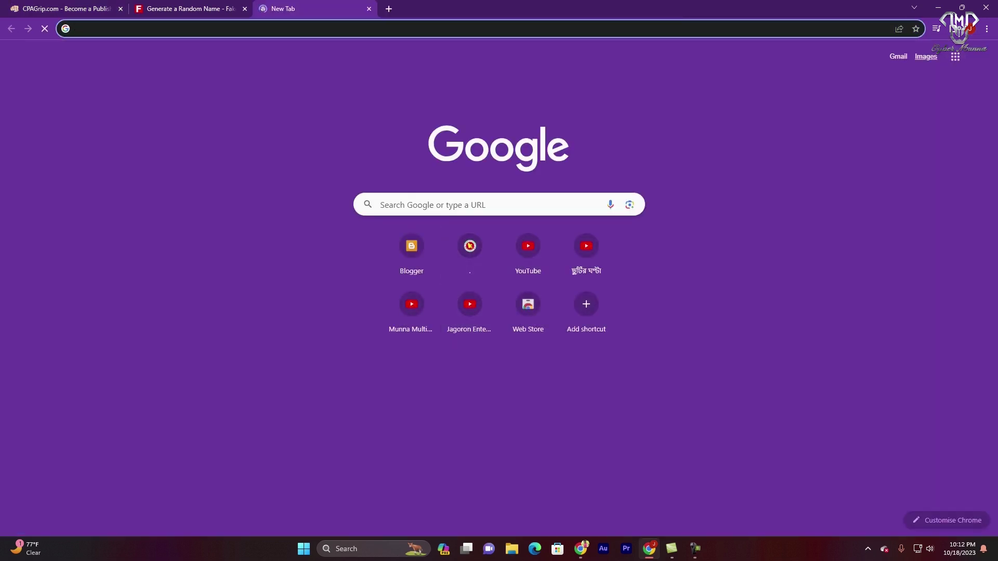
click(898, 56)
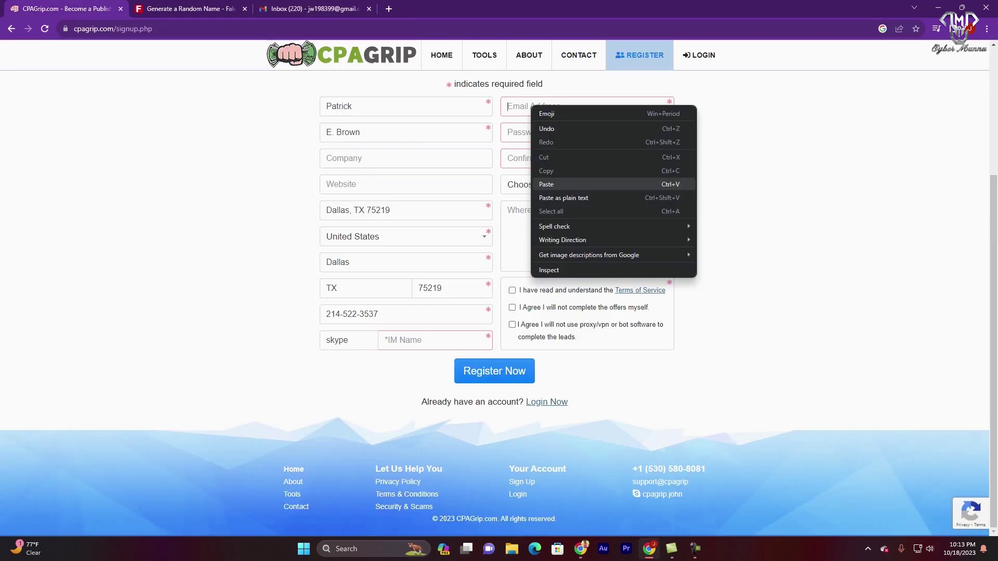
click(568, 182)
Paste the account password into both the Password and Confirm Password fields
key(Tab)
right_click(550, 132)
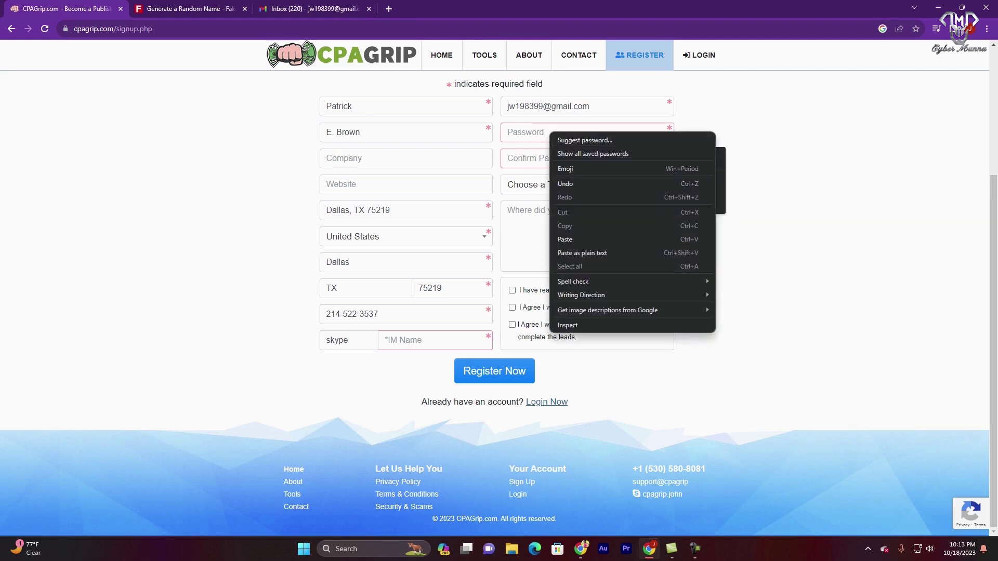
click(569, 239)
click(562, 158)
right_click(563, 158)
click(578, 265)
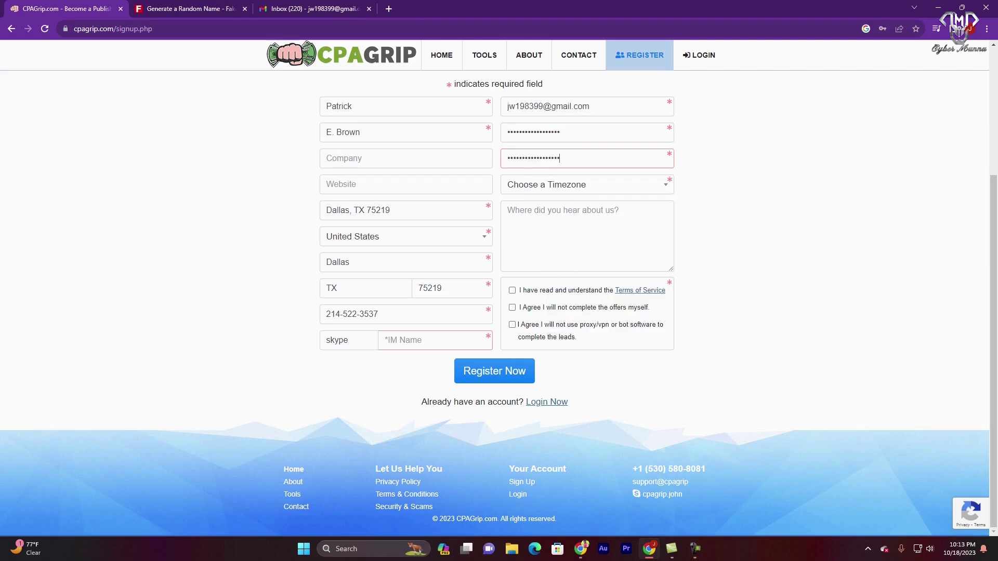
Check the timezone choices and enter "Google search" as the answer to where you heard about CPAGrip
click(586, 185)
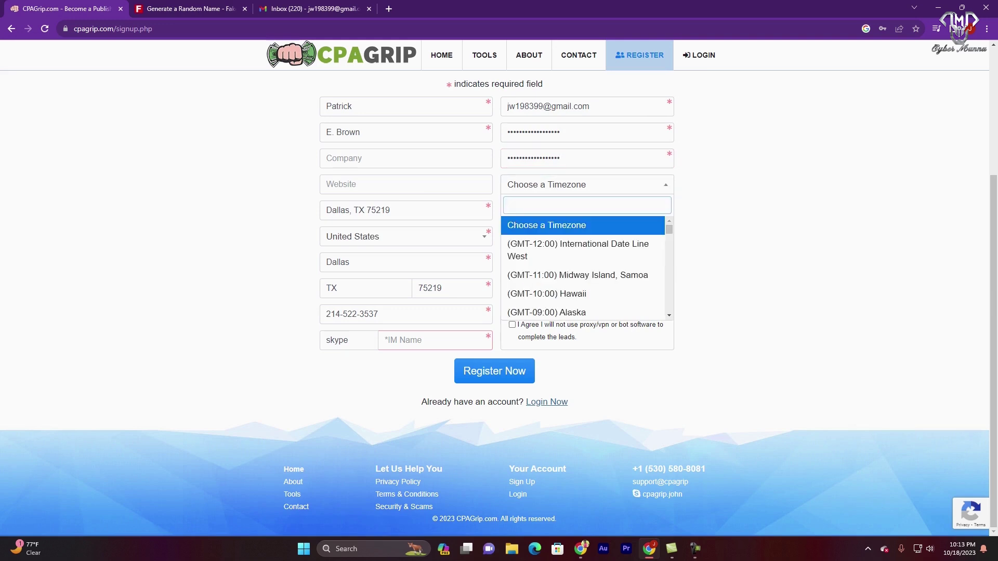
key(Tab)
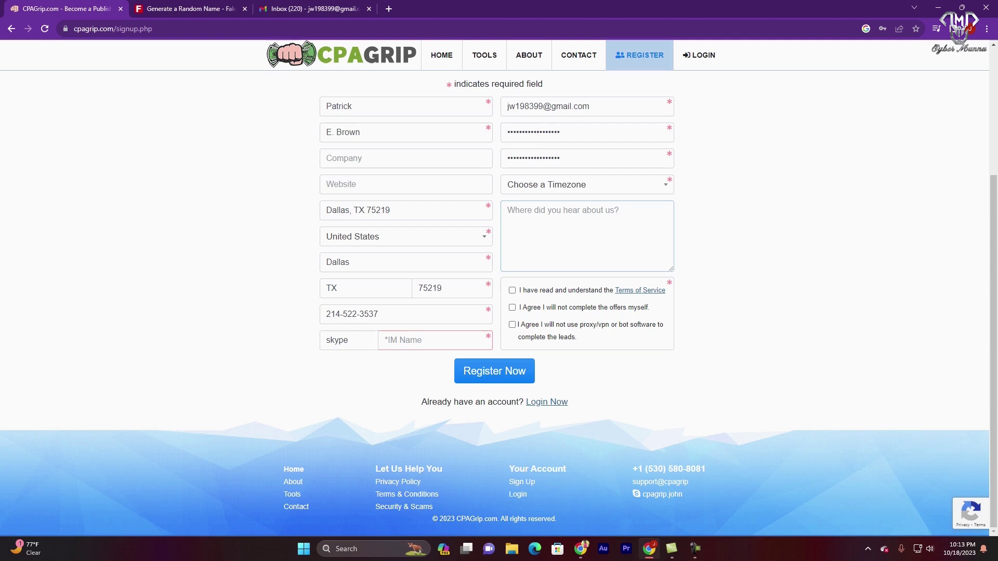
text(Google search)
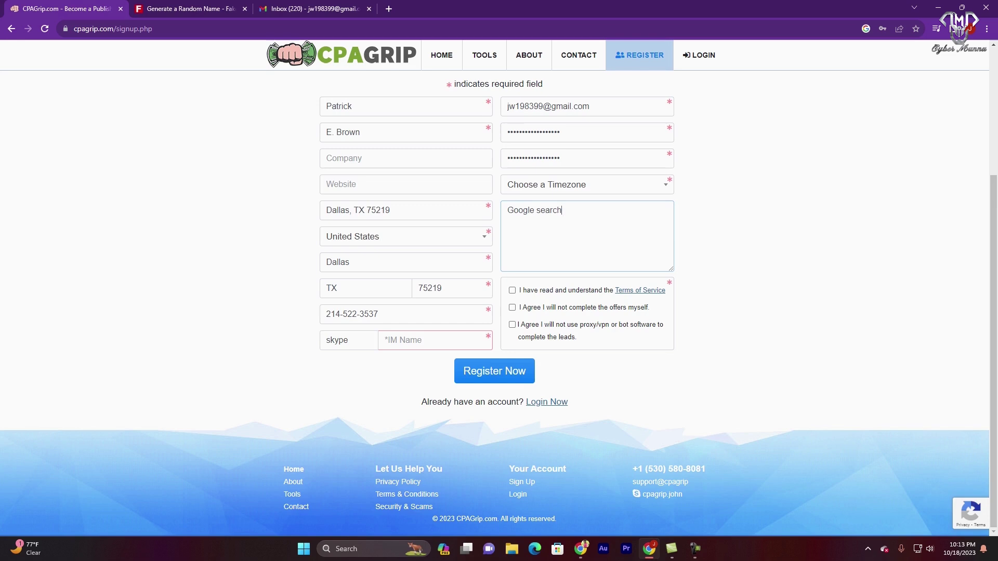
Accept the Terms of Service, the no self-completed offers statement and the no proxy/VPN or bot software statement
click(512, 291)
click(512, 307)
scroll(500, 302, up, 2)
scroll(499, 301, down, 2)
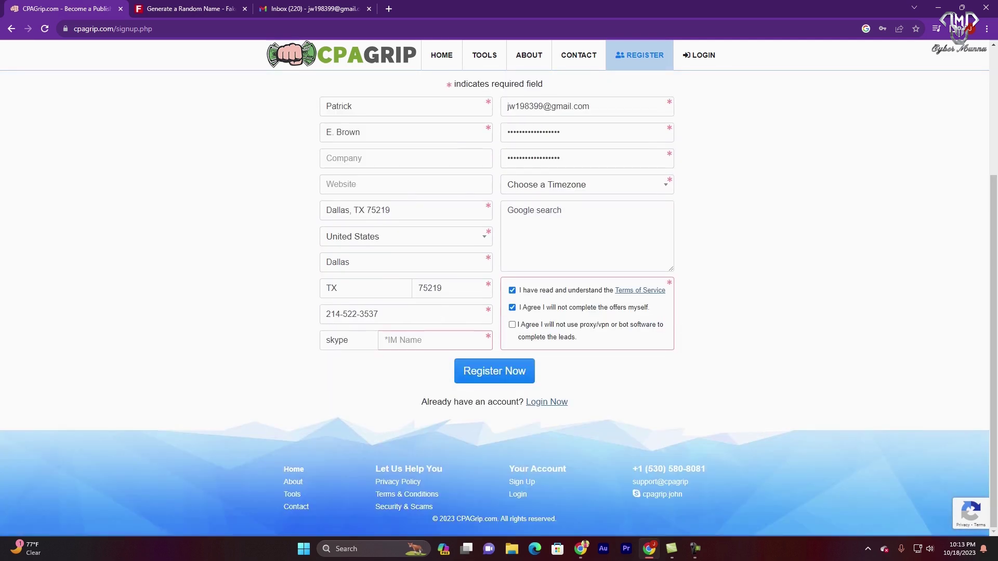
click(513, 325)
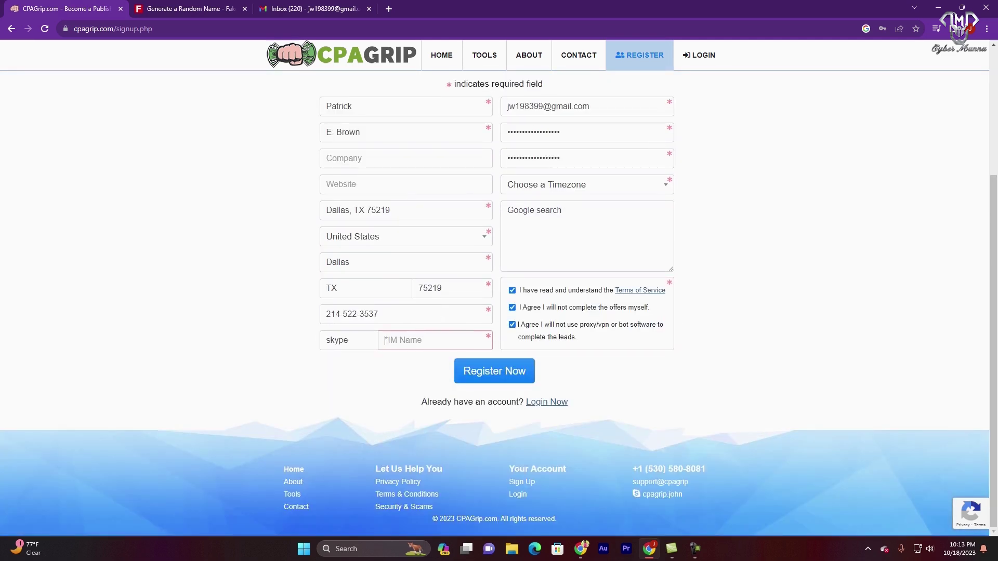
Switch to the CPAGrip publisher dashboard and examine its chat, statistics, offers and industry news
key(alt+Tab)
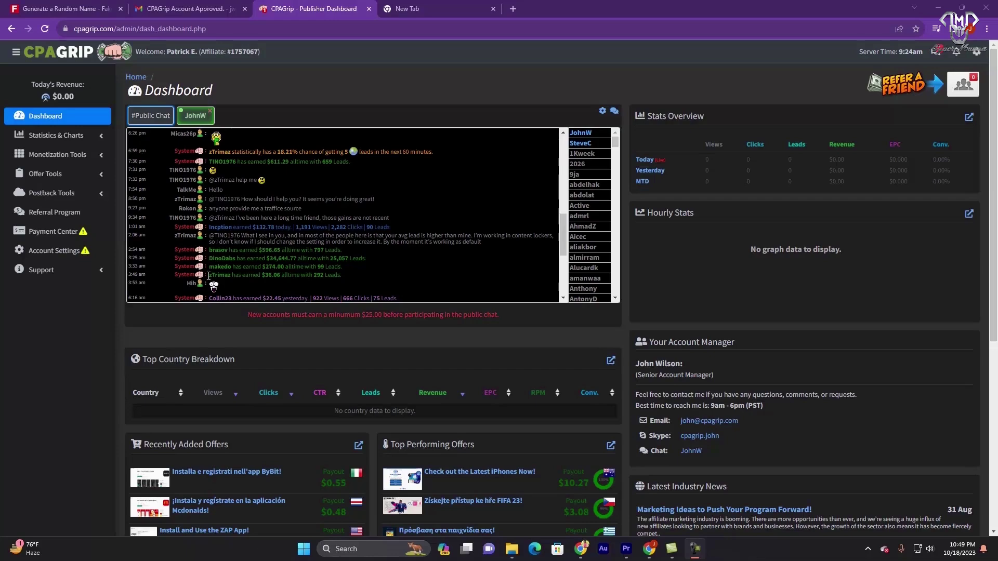
scroll(209, 277, down, 3)
scroll(372, 366, down, 6)
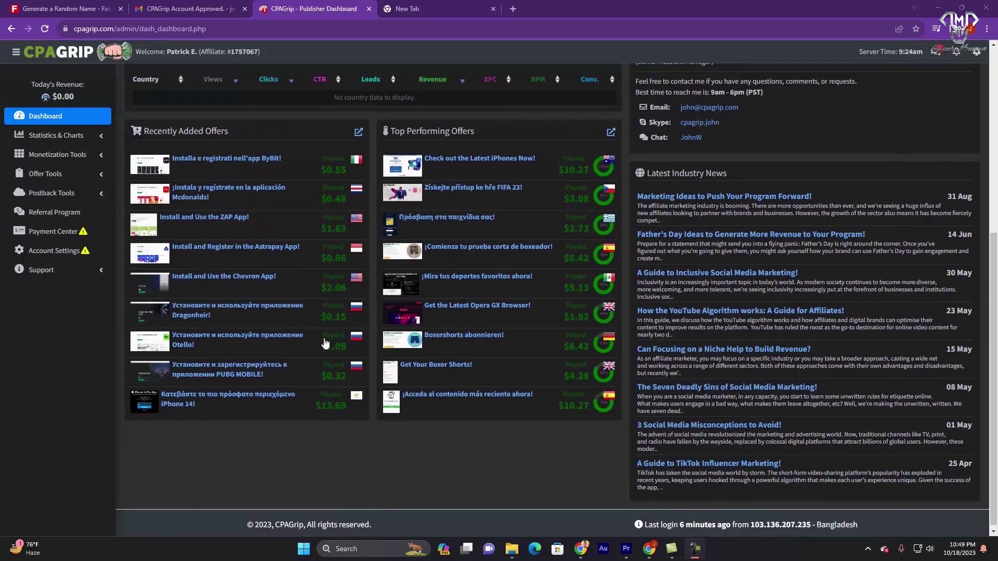
scroll(325, 343, up, 6)
scroll(326, 301, down, 6)
scroll(333, 281, up, 6)
scroll(343, 258, up, 5)
Switch to the CPAGrip approval message in Gmail and follow its email validation link
key(ctrl+shift+Tab)
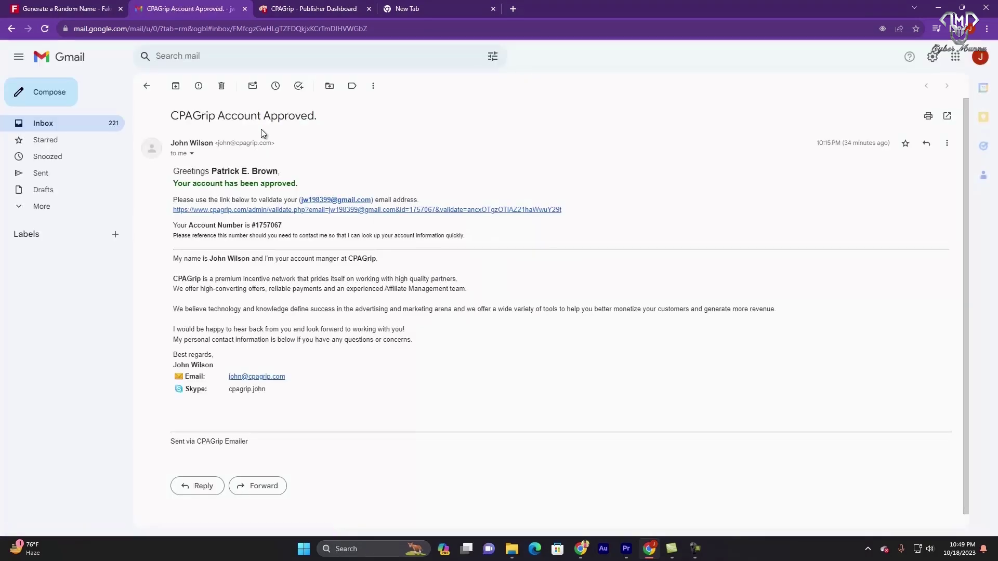
click(400, 209)
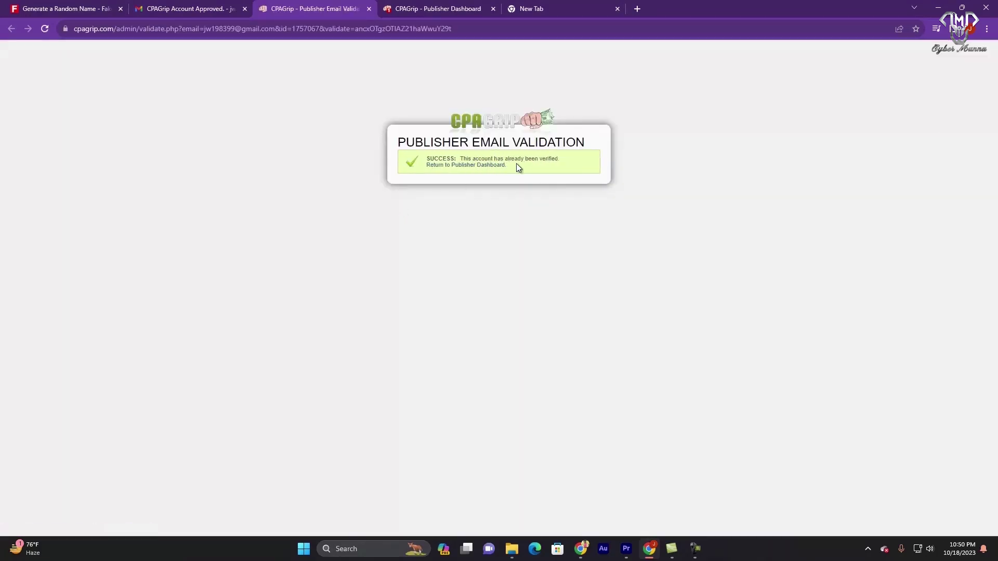
Return to the publisher dashboard from the email validation page and close the Gmail approval message
click(464, 170)
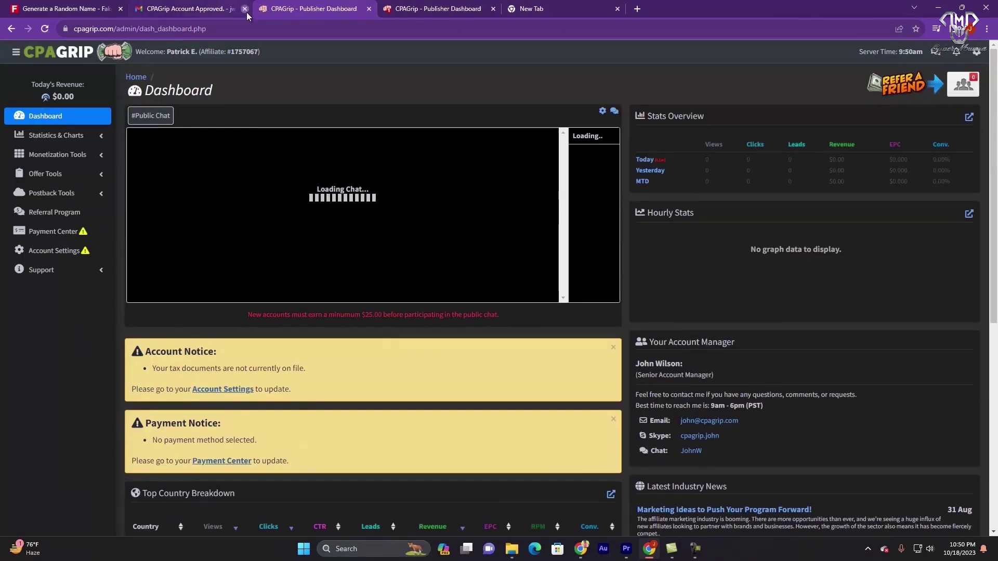
click(244, 9)
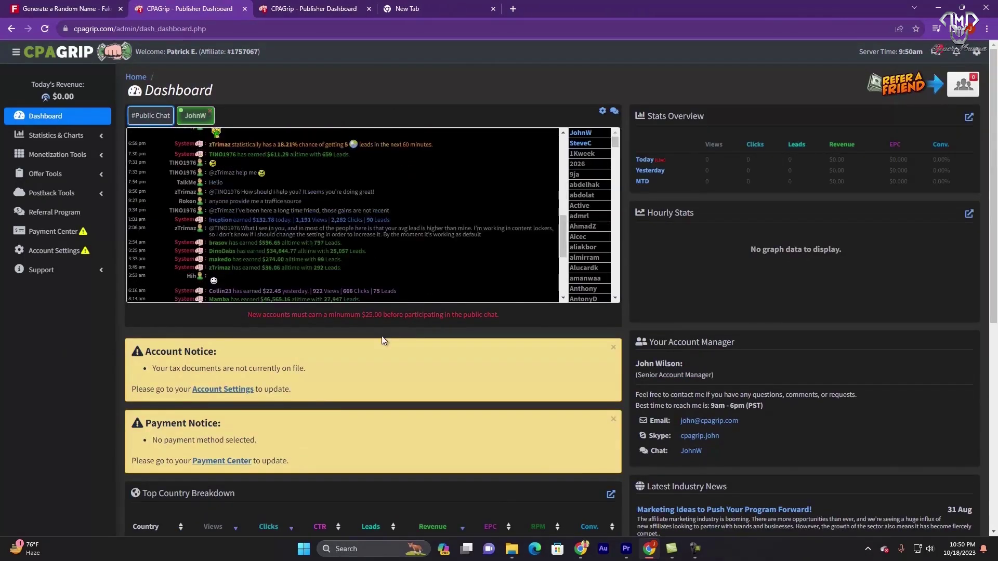
Examine the dashboard's public chat, account and payment notices, country breakdown and offer lists, reloading the dashboard once
scroll(345, 356, down, 7)
scroll(310, 350, up, 6)
scroll(317, 347, down, 7)
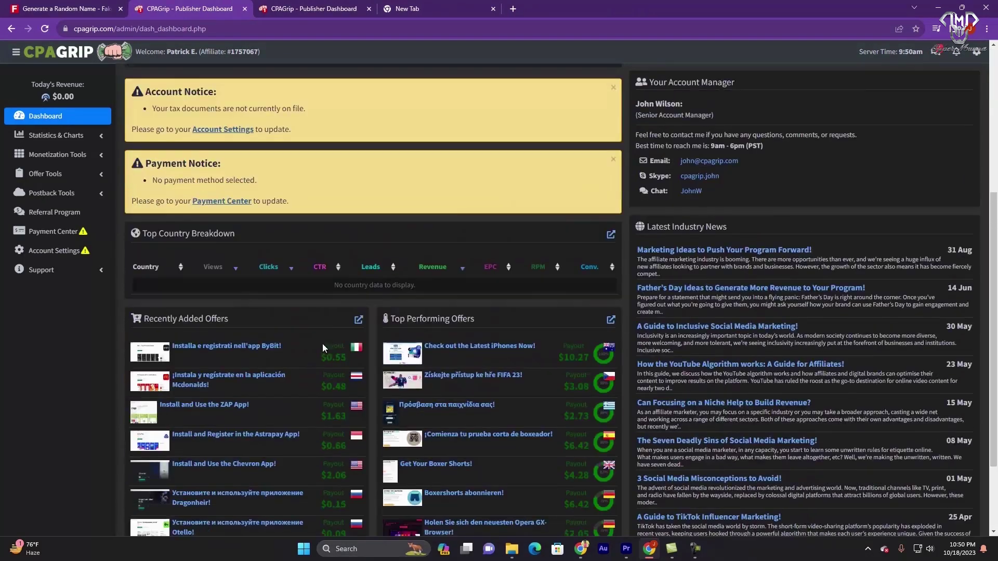
scroll(323, 341, up, 2)
scroll(322, 339, up, 6)
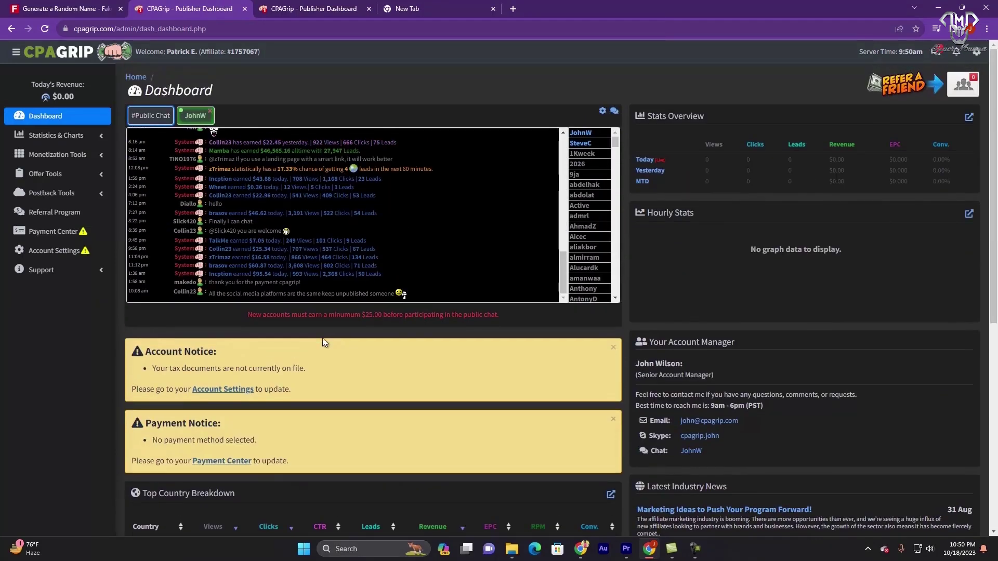
drag(24, 71, 71, 101)
click(52, 116)
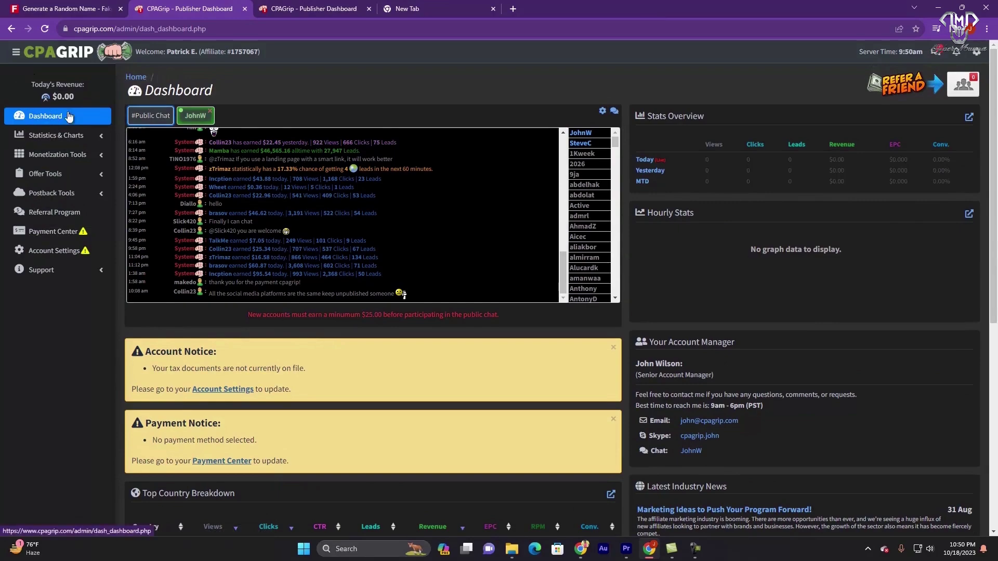
scroll(300, 207, down, 5)
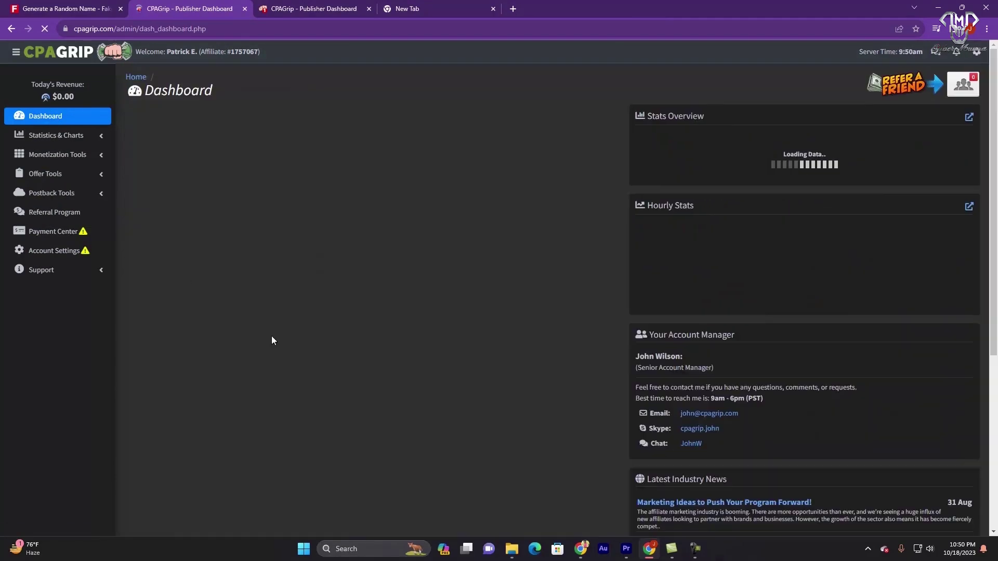
scroll(258, 331, down, 7)
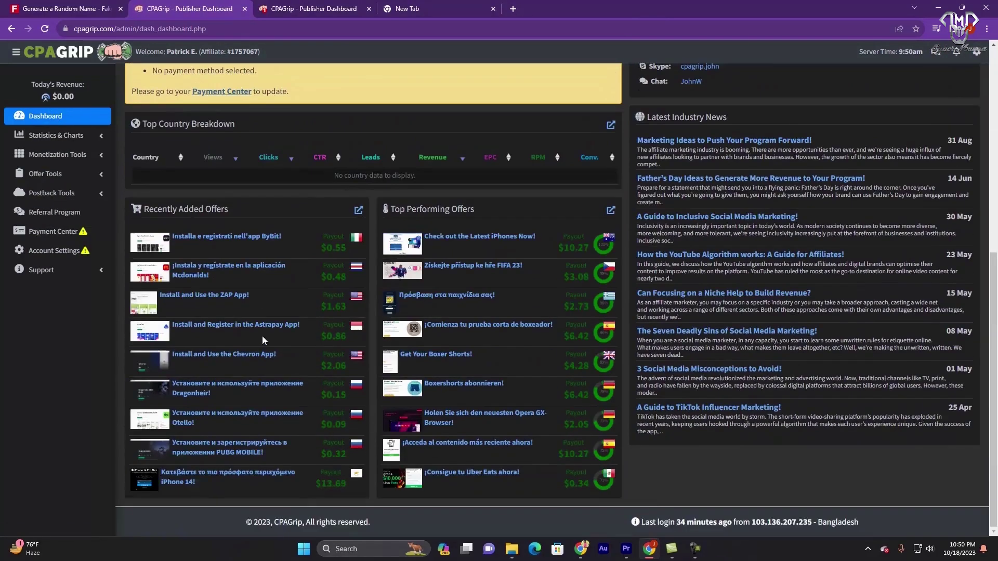
scroll(494, 390, up, 5)
scroll(467, 378, up, 3)
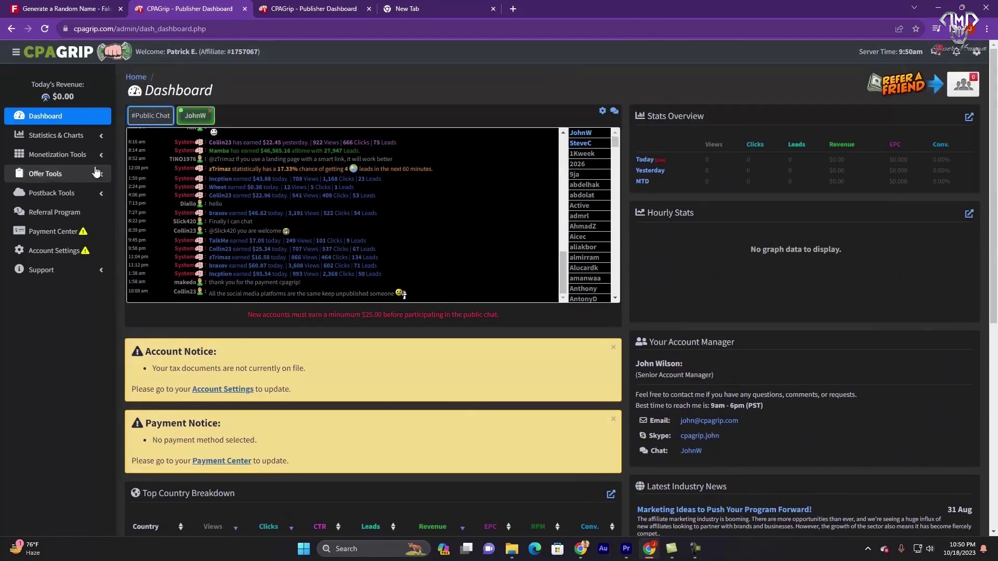
Review the Stats Overview, Daily Breakdown, Tool Breakdown and Country Breakdown statistics pages
click(56, 135)
click(47, 156)
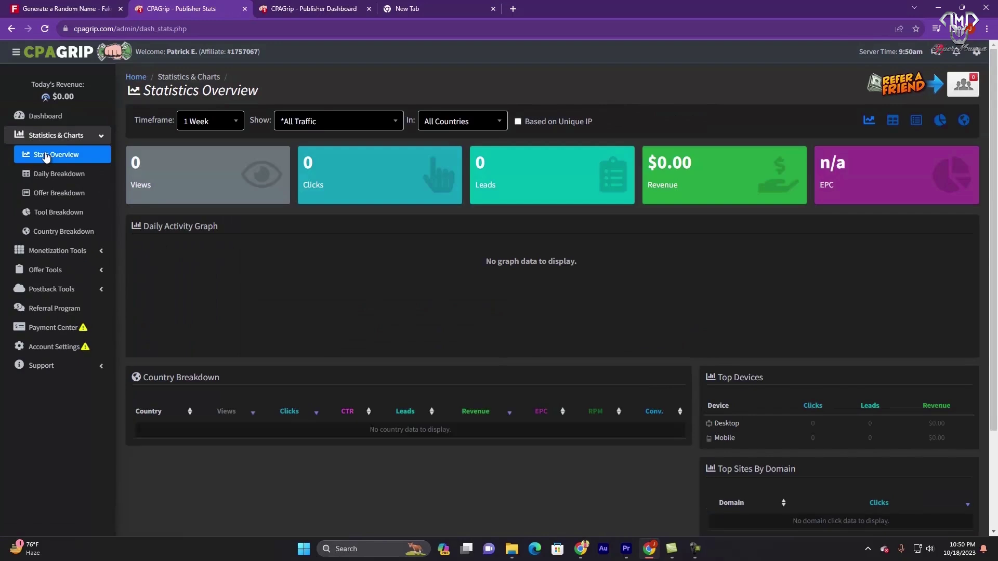
scroll(406, 315, down, 3)
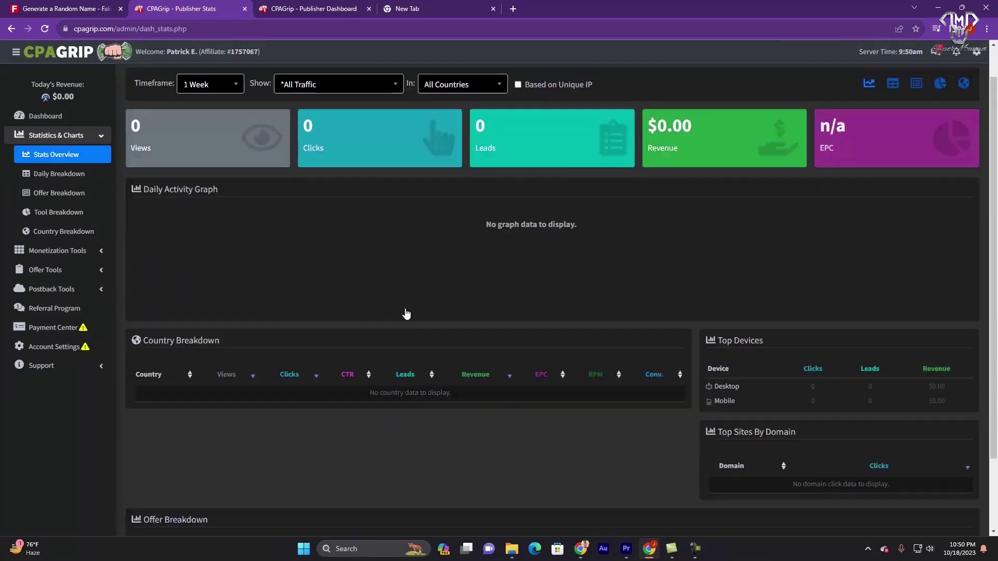
scroll(383, 301, up, 3)
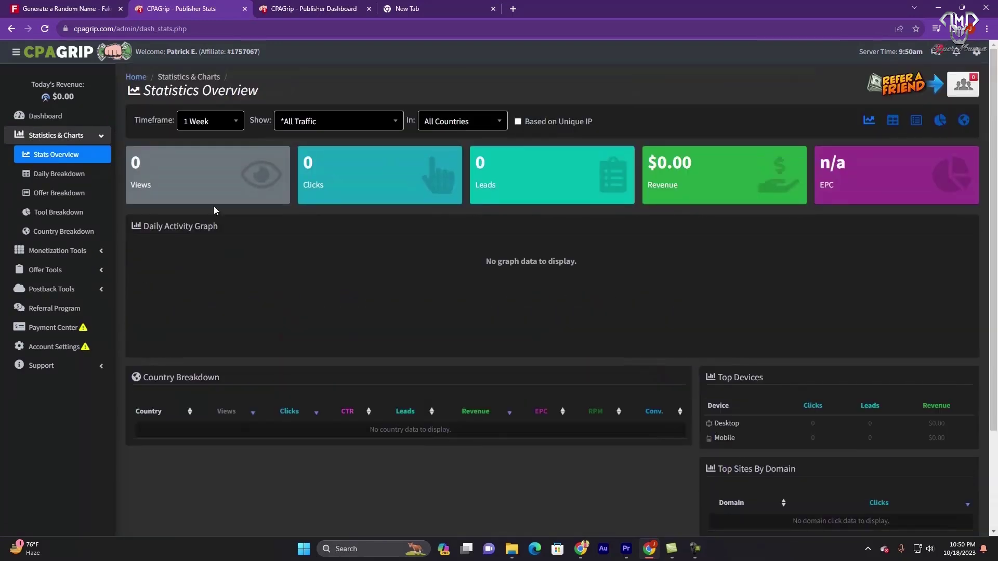
click(73, 173)
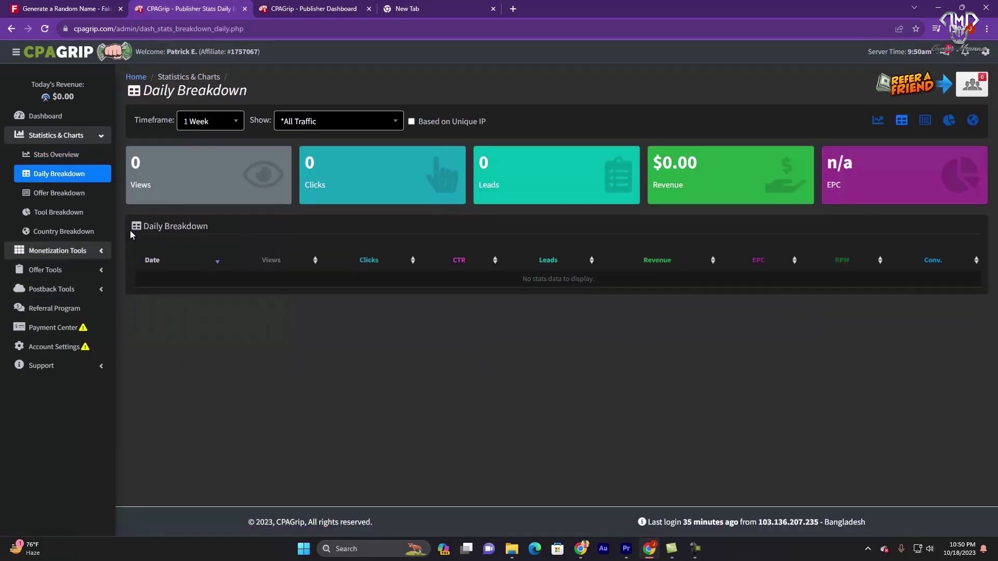
click(97, 213)
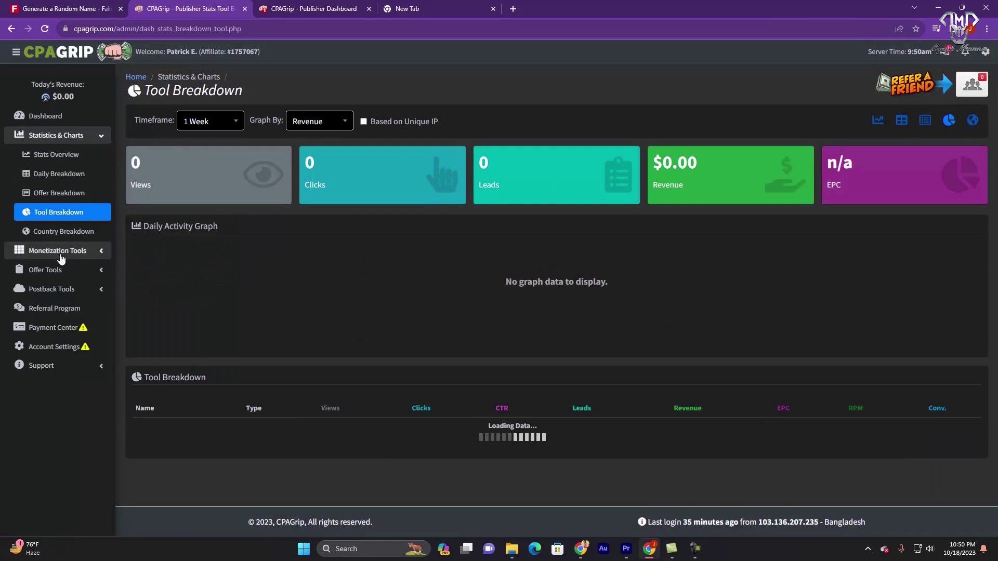
click(64, 232)
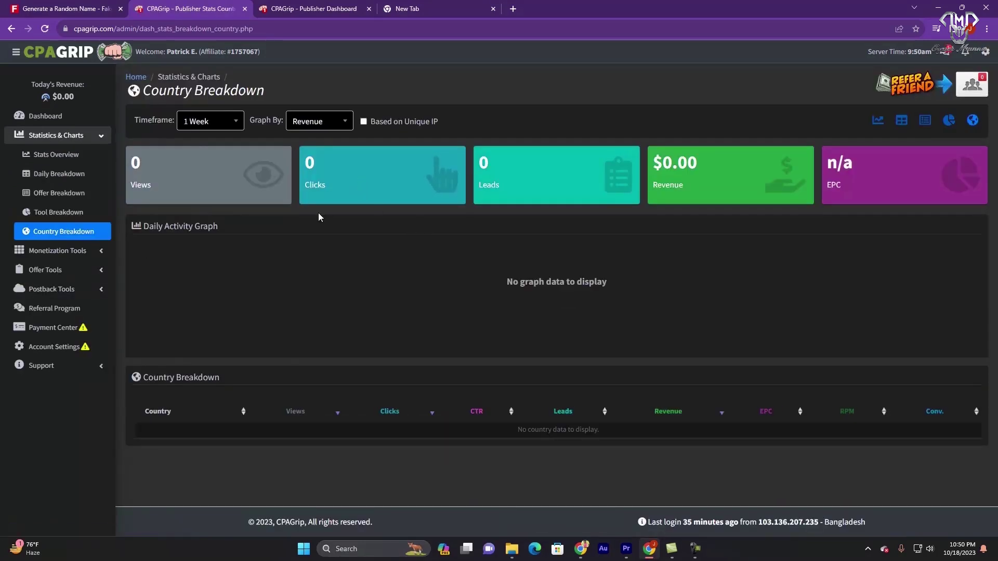
Look through the Content Lockers, URL / File Lockers and Video Lockers monetization pages
click(72, 251)
click(67, 274)
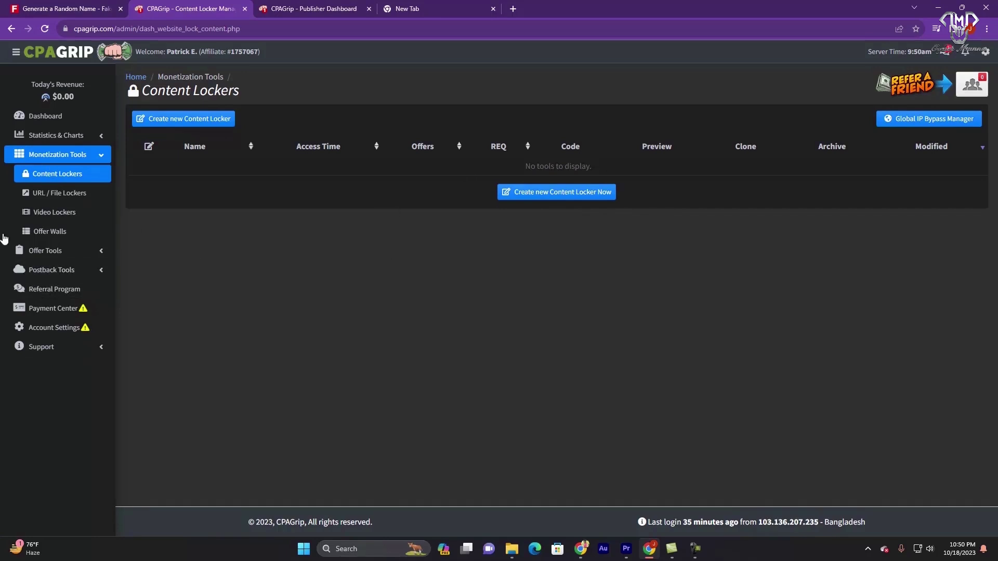
click(70, 197)
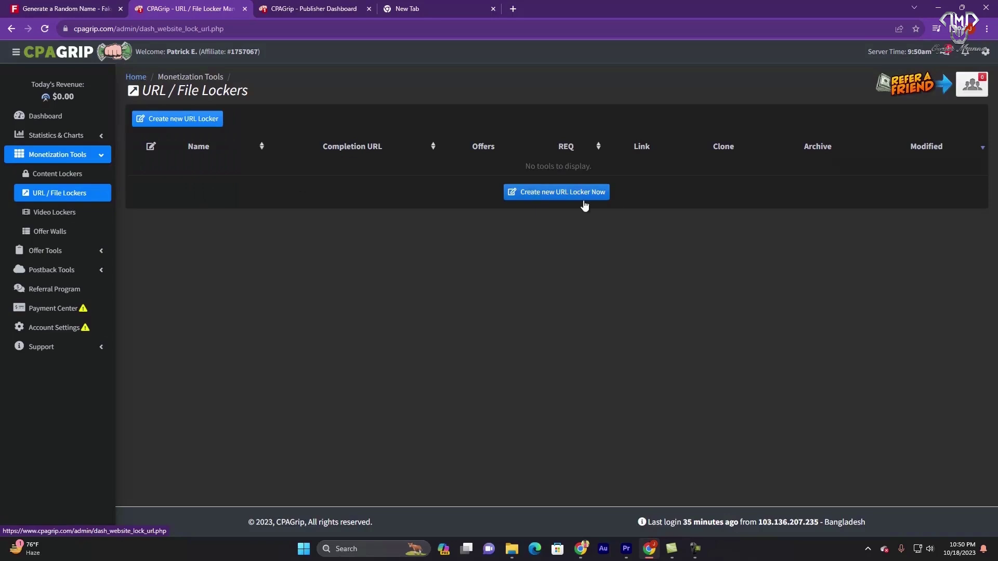
click(69, 218)
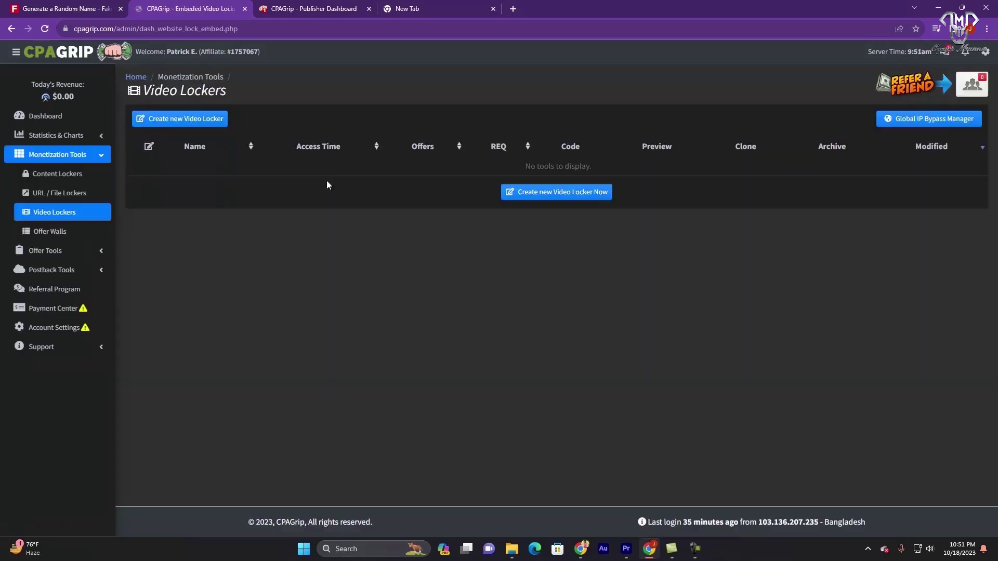
Open My Offers and look through the list of offers for Bangladesh
click(66, 253)
click(60, 271)
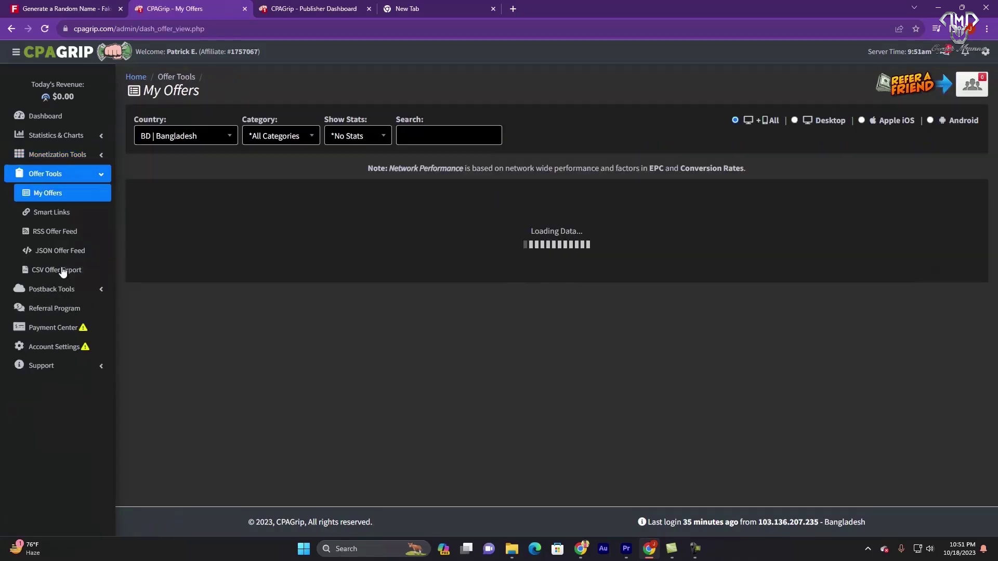
scroll(520, 317, down, 10)
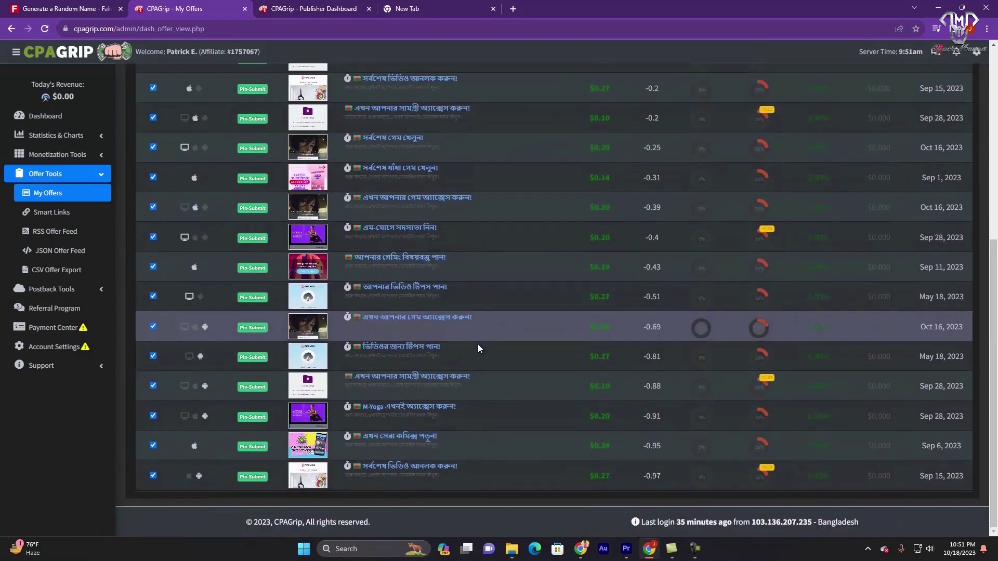
scroll(478, 344, up, 10)
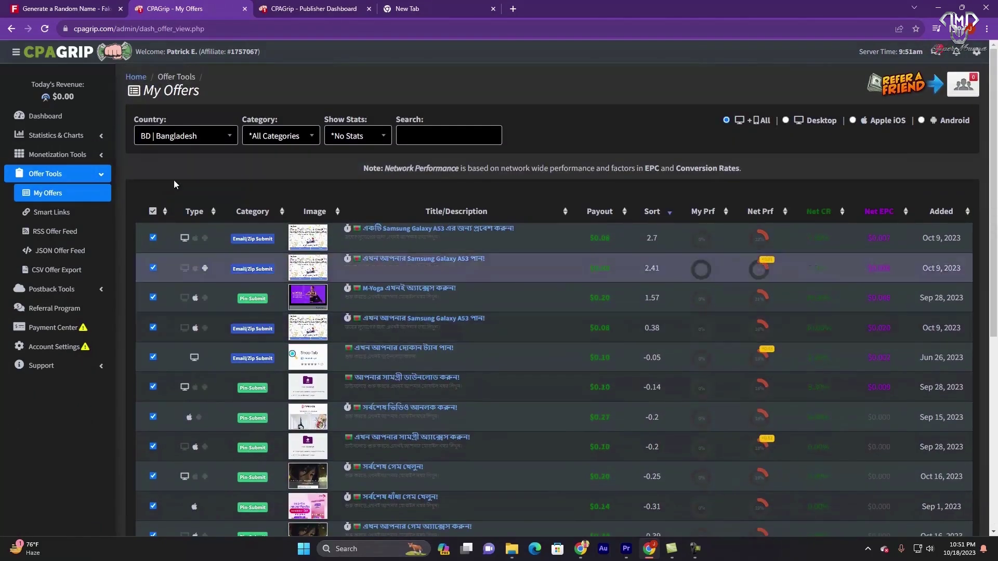
Filter My Offers to the country Colombia and the category Credit Card Submit
click(171, 136)
scroll(166, 226, down, 10)
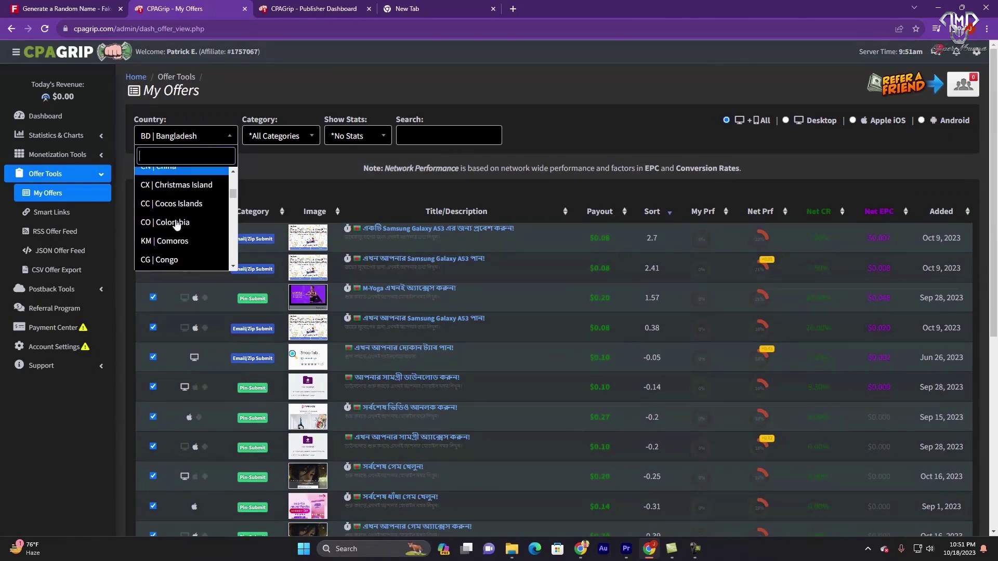
click(173, 224)
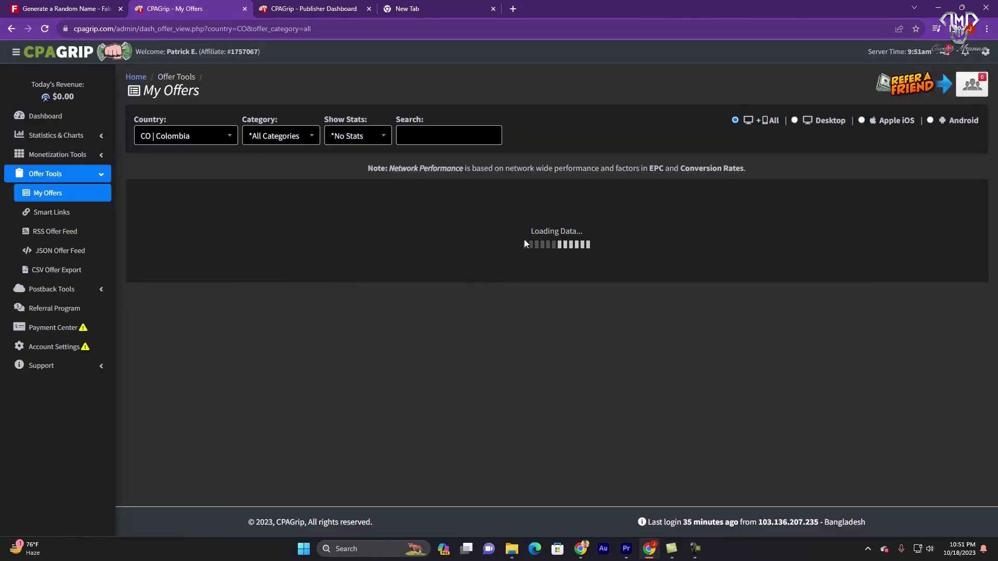
click(283, 138)
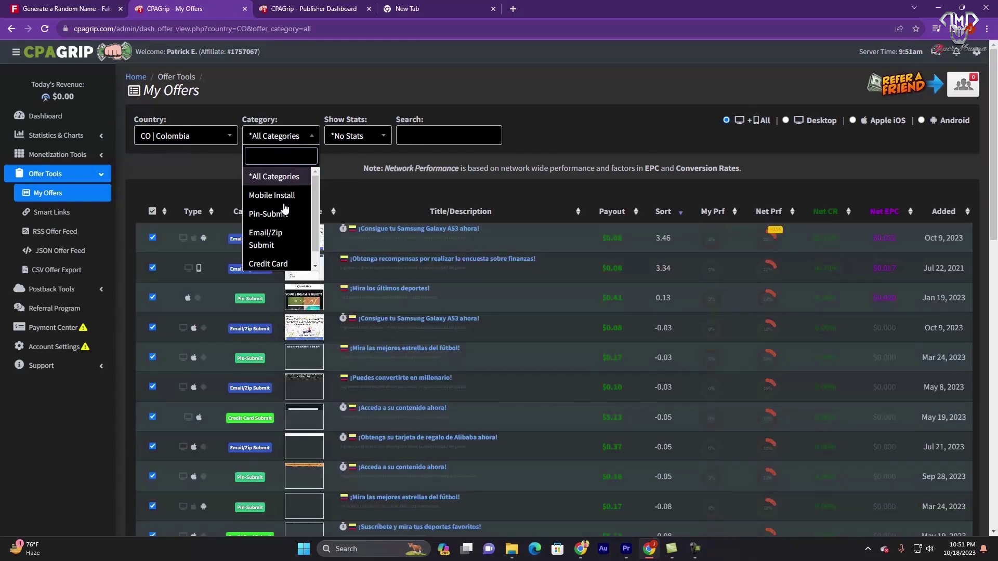
scroll(275, 257, down, 1)
scroll(294, 231, up, 1)
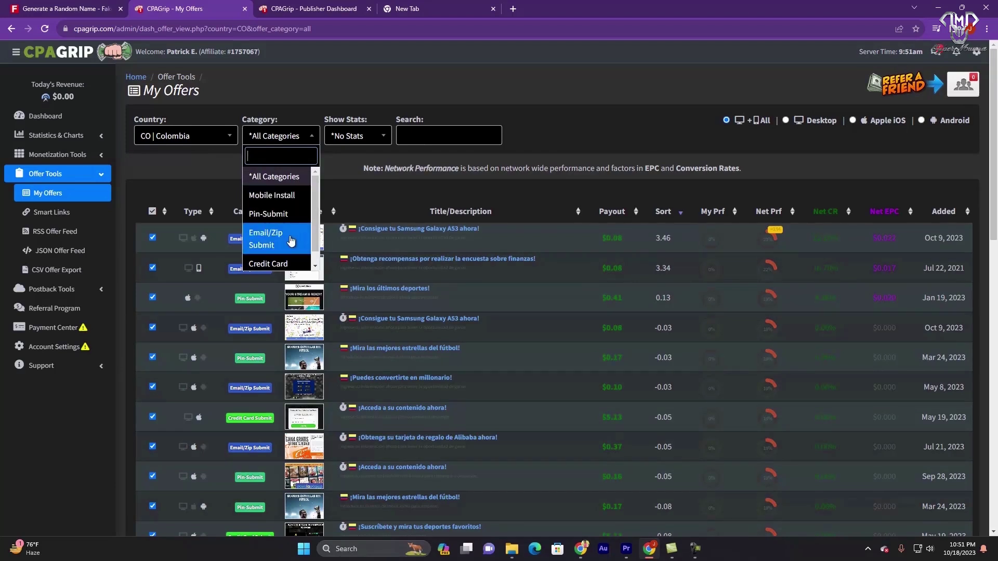
click(282, 263)
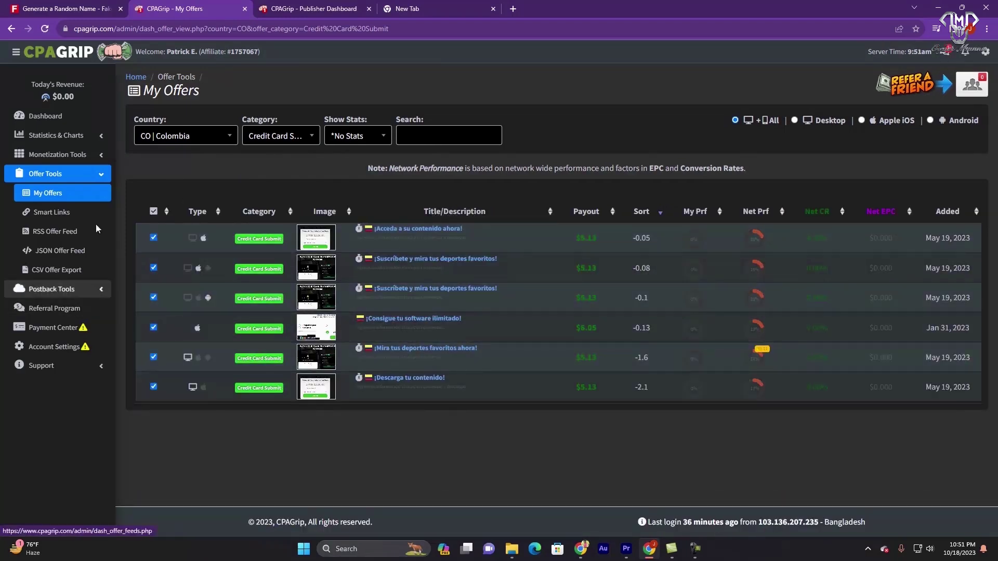
View the Smart Links and CSV Offer Export pages and check the available postback tools
click(63, 213)
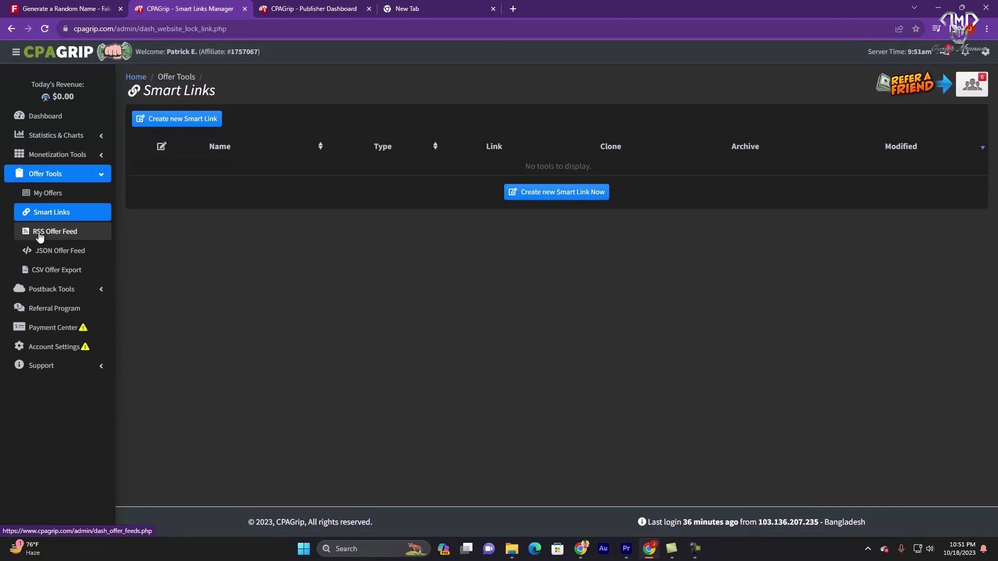
click(55, 276)
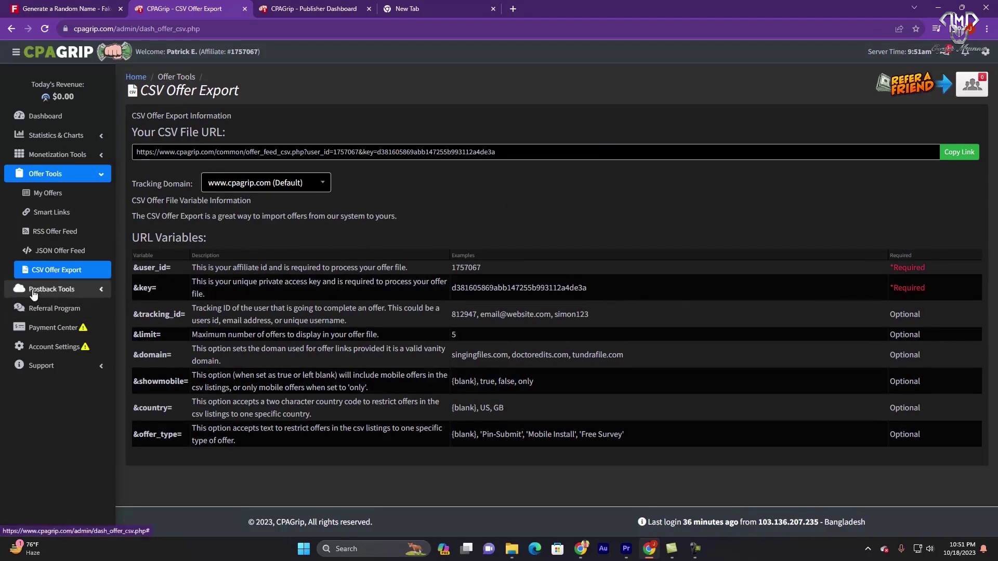
click(77, 292)
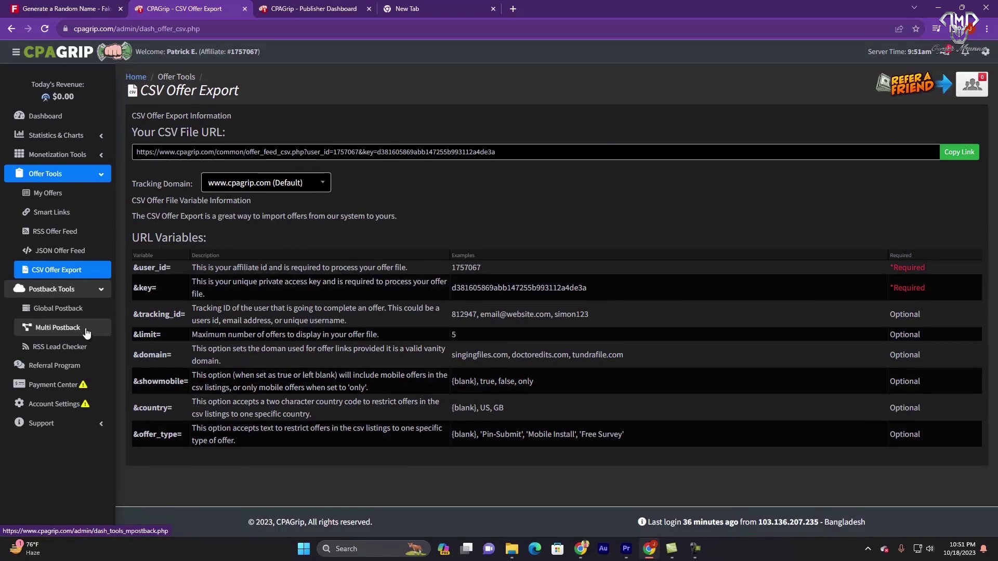
Open the Referral Program and copy the referral link
click(65, 374)
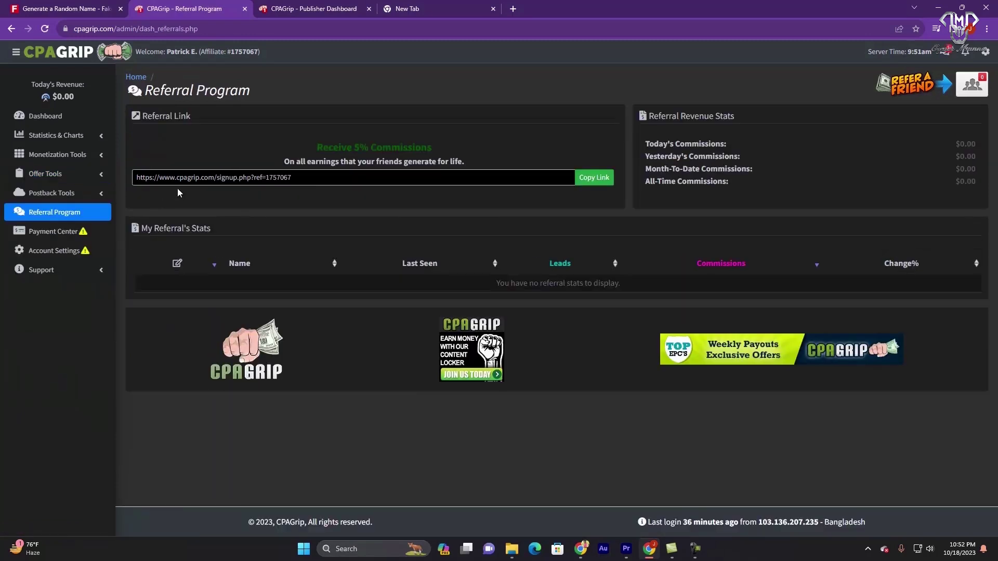
click(593, 179)
drag(317, 147, 483, 151)
click(482, 149)
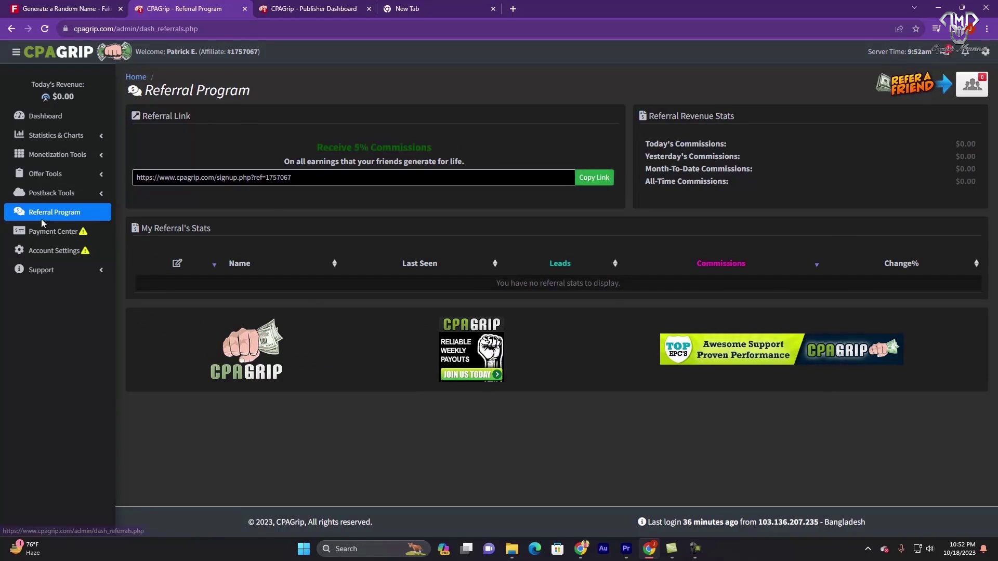
Check the payment method choices in the Payment Center and review the profile, tax, password and notification options in Account Settings
click(70, 235)
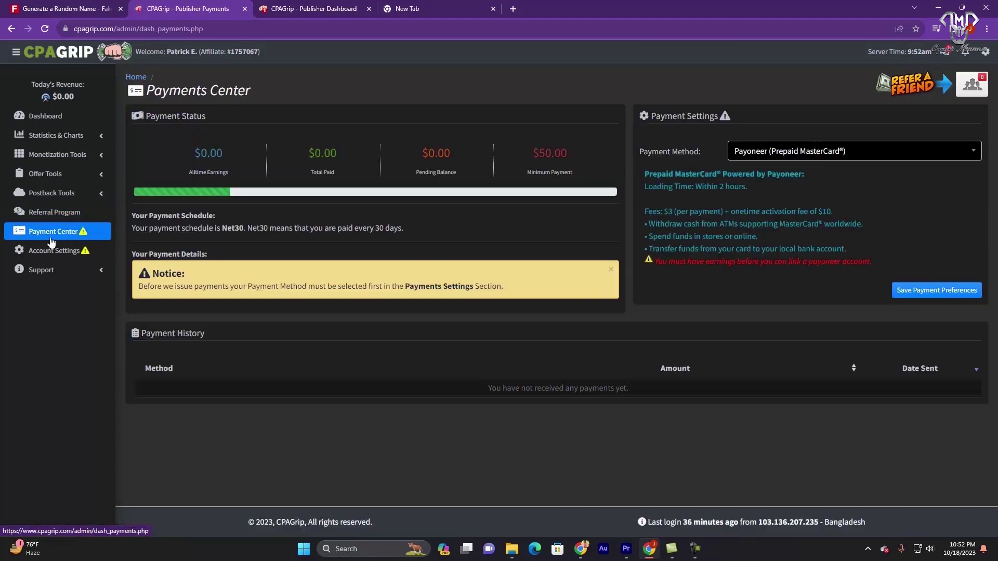
click(892, 156)
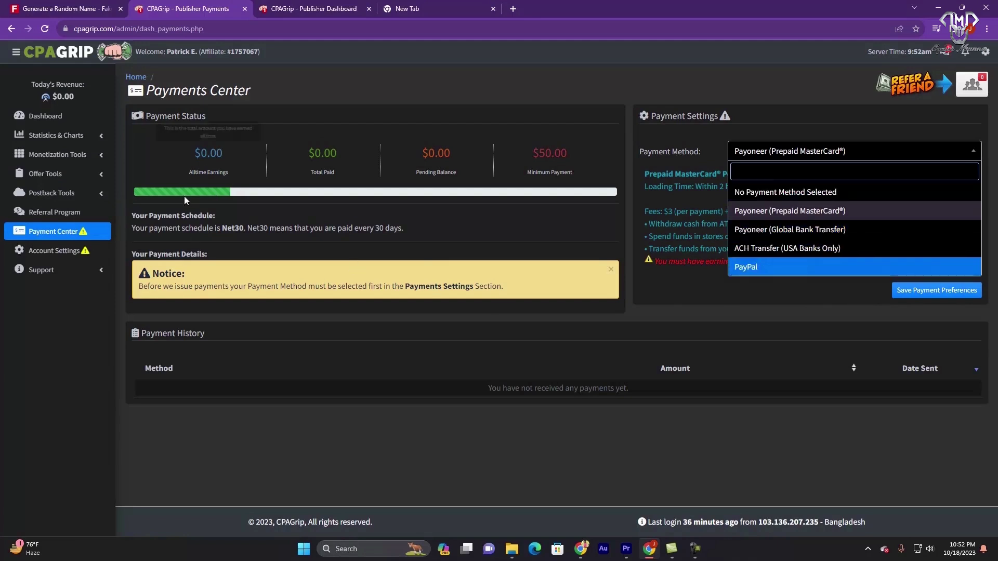
click(42, 257)
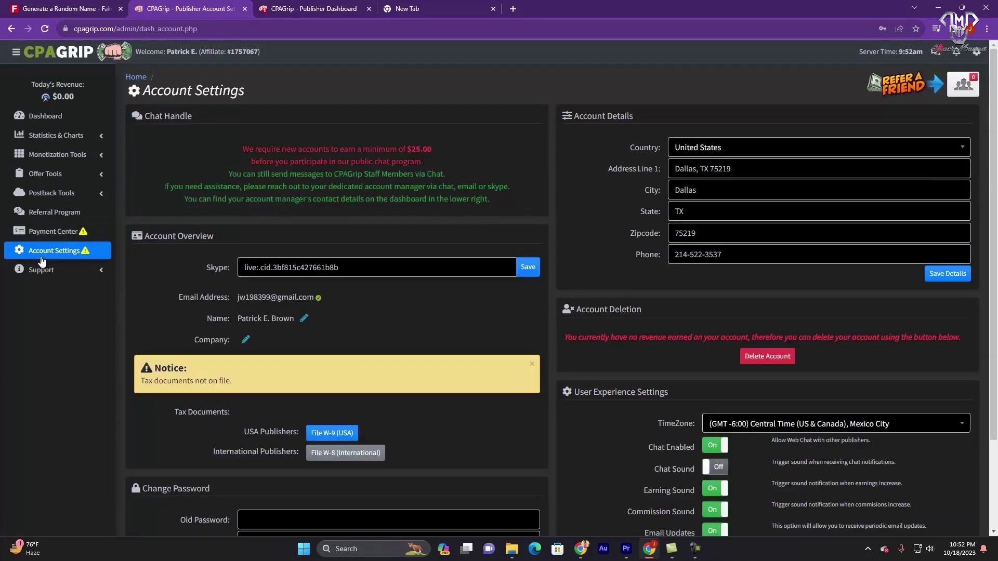
scroll(304, 243, down, 3)
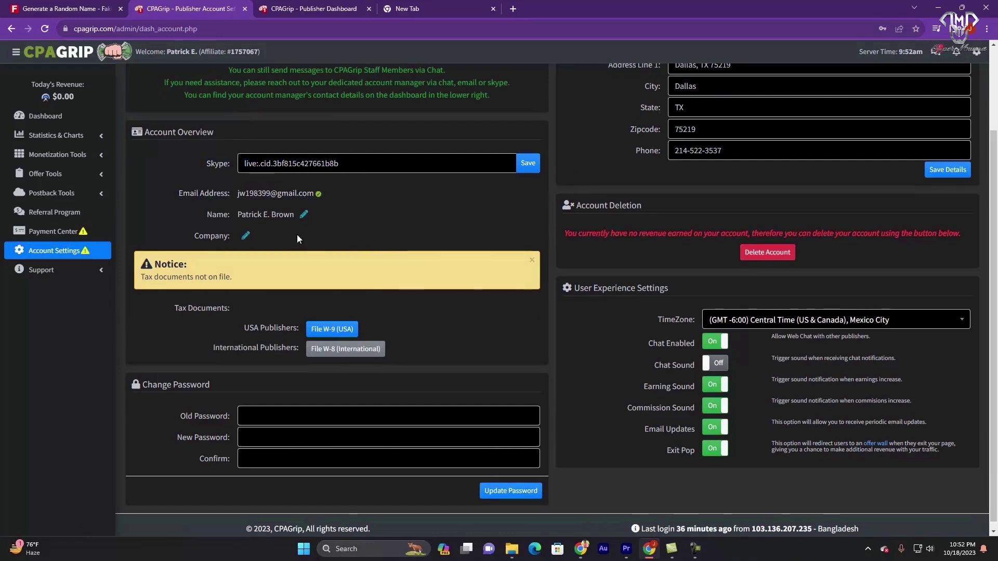
scroll(298, 235, down, 1)
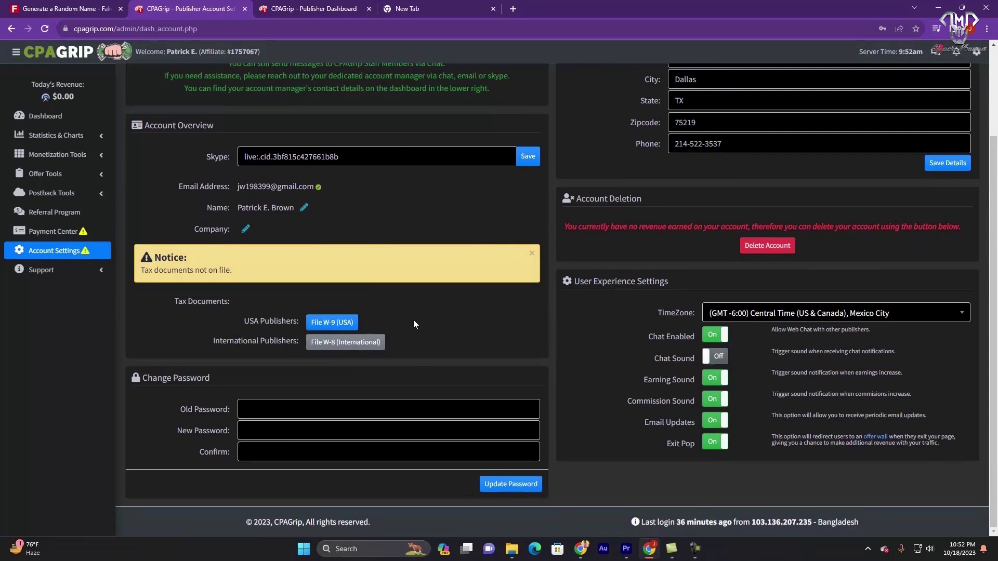
Examine the password change fields, the account details and the user experience settings of the account
click(268, 412)
click(268, 431)
click(267, 452)
scroll(642, 226, up, 3)
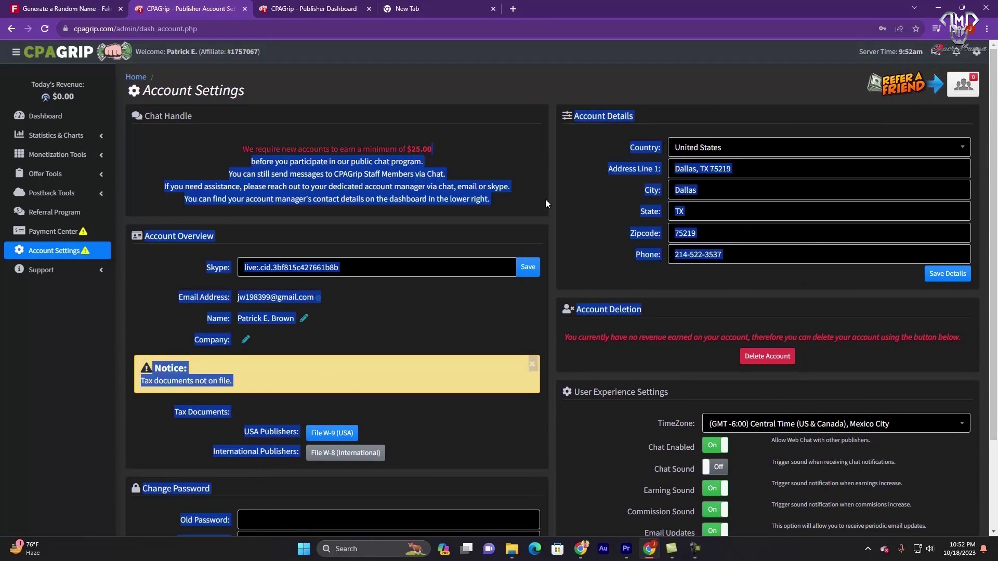
click(673, 211)
scroll(844, 352, down, 3)
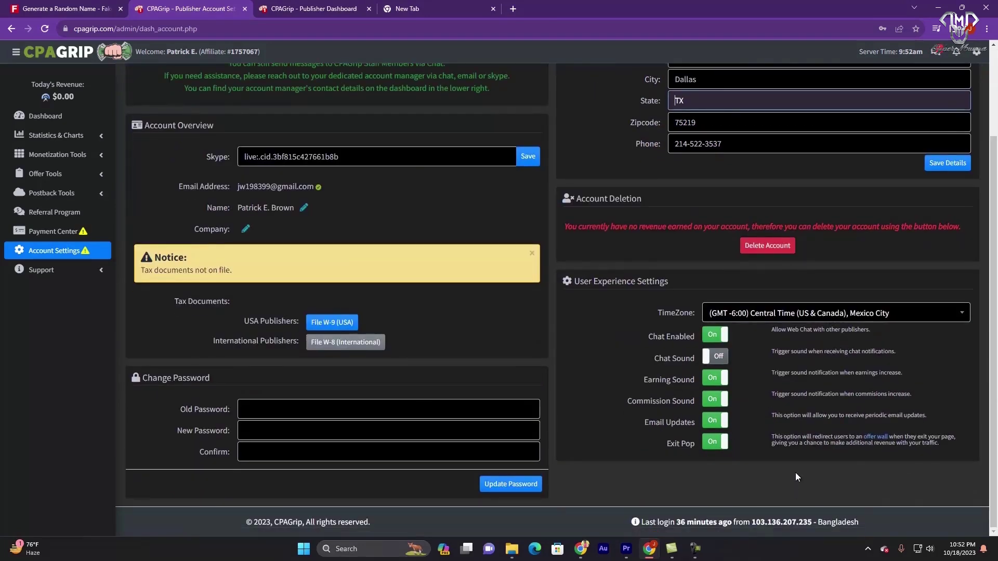
scroll(798, 470, up, 3)
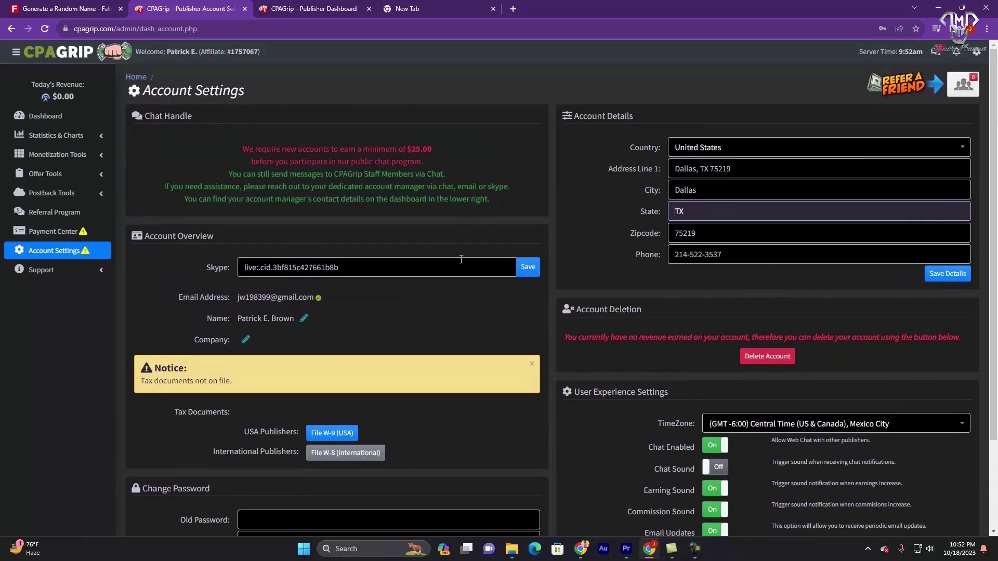
Open the support contact page and review the company's contact information and the account manager's email, Skype and chat entries
click(56, 272)
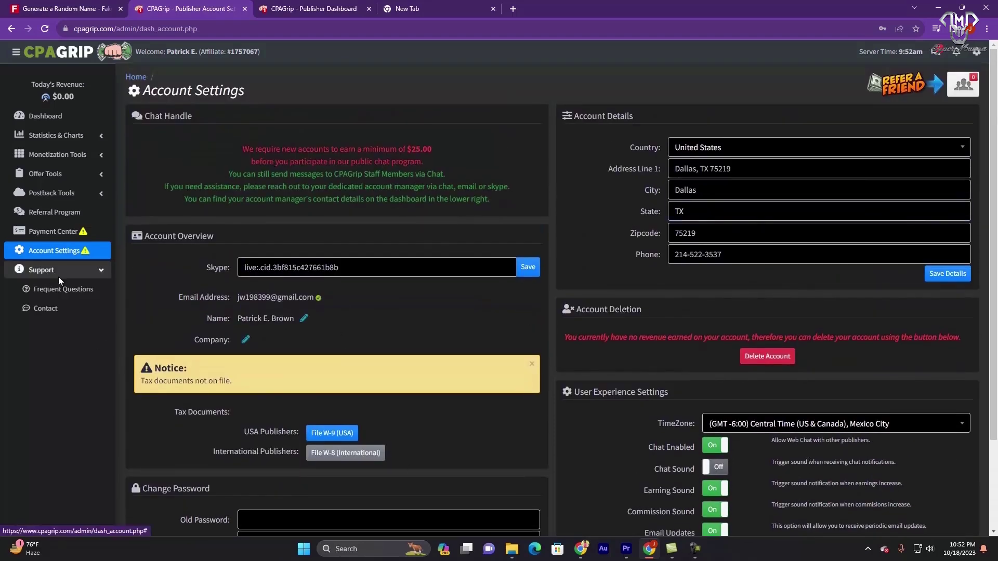
click(52, 310)
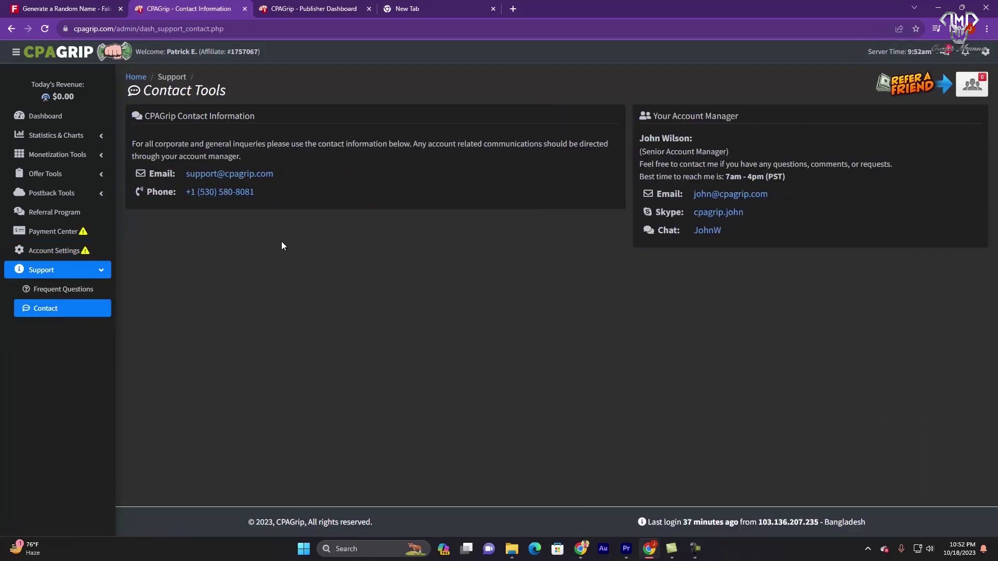
drag(148, 93, 290, 199)
click(281, 215)
drag(695, 135, 831, 245)
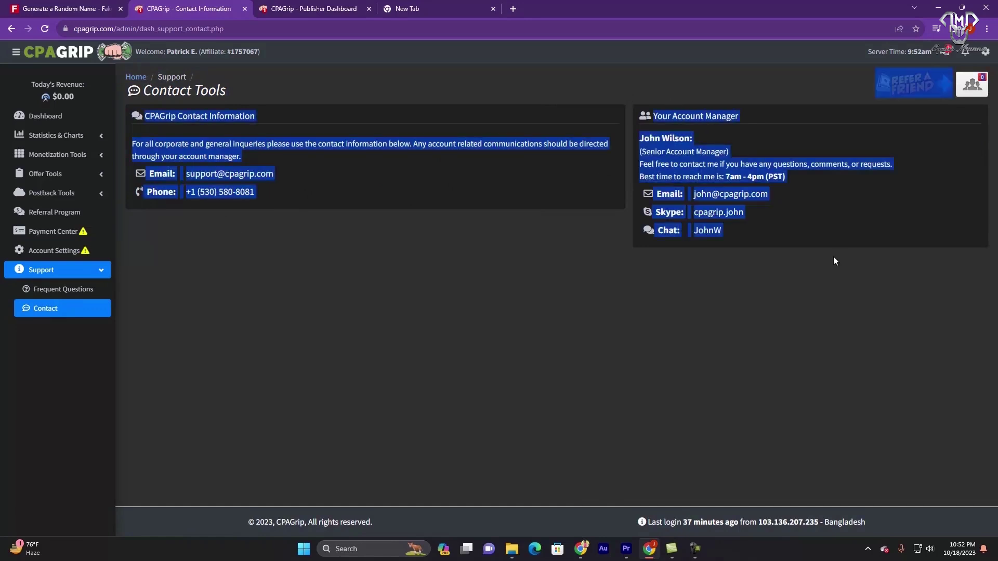
click(834, 256)
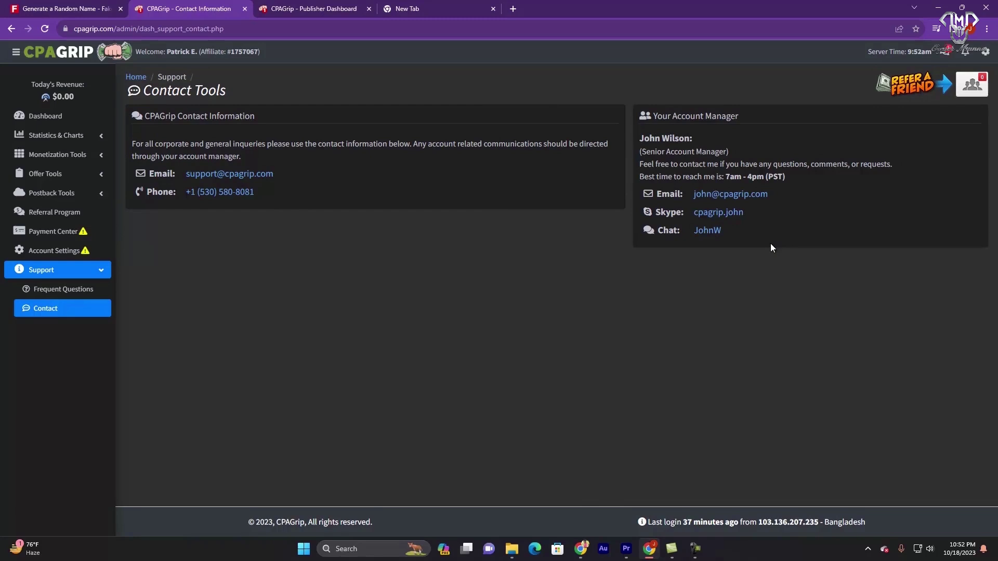
drag(777, 192, 803, 217)
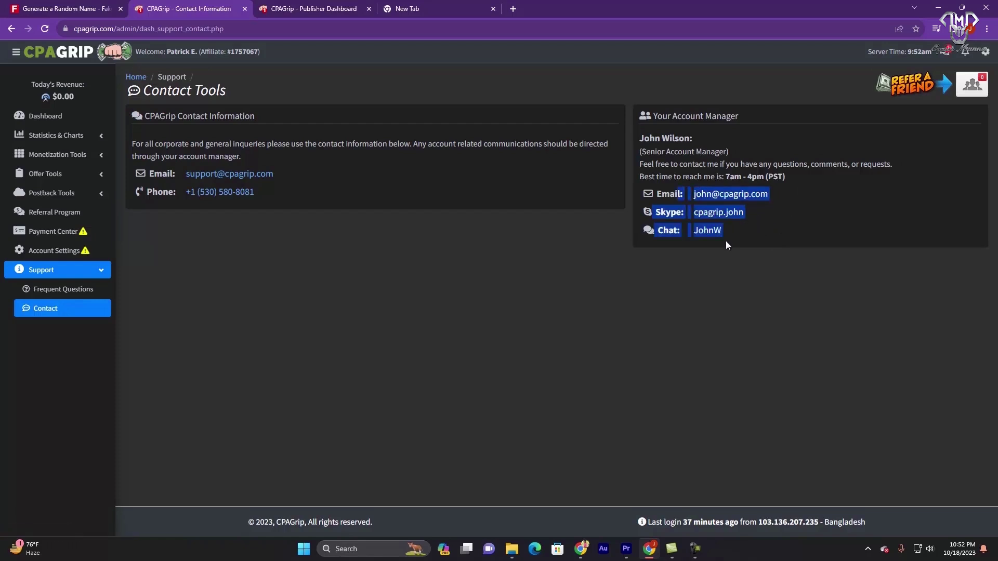
drag(715, 245, 741, 256)
click(796, 180)
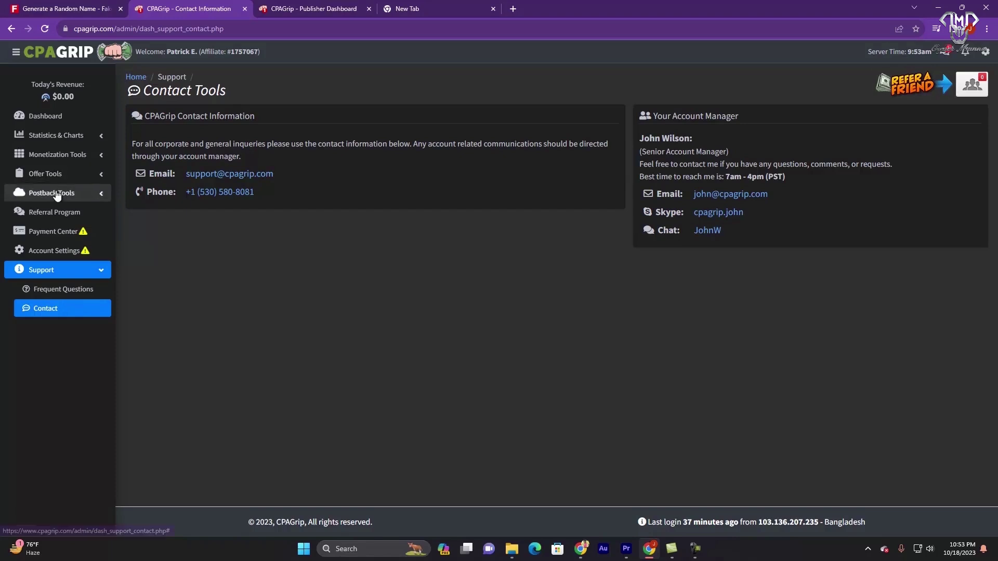
Return to the publisher dashboard and look over its chat, notices, country breakdown, and recently added and top performing offers
click(52, 118)
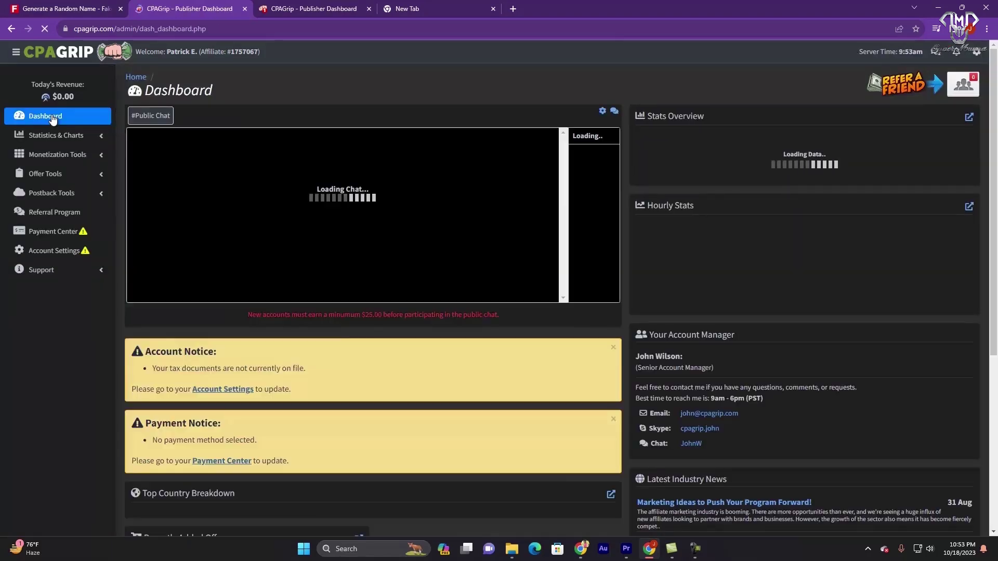
scroll(311, 298, down, 7)
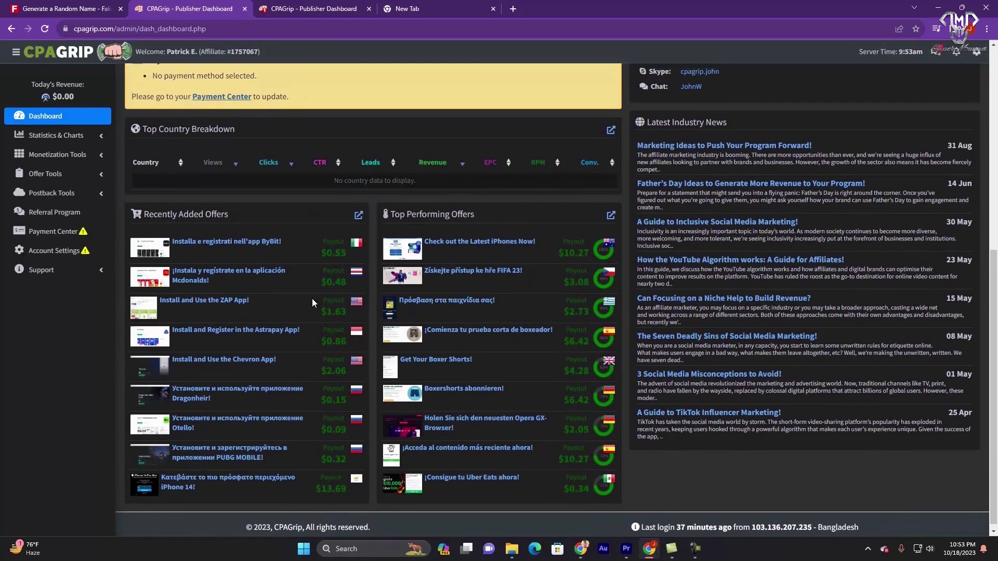
scroll(311, 301, up, 7)
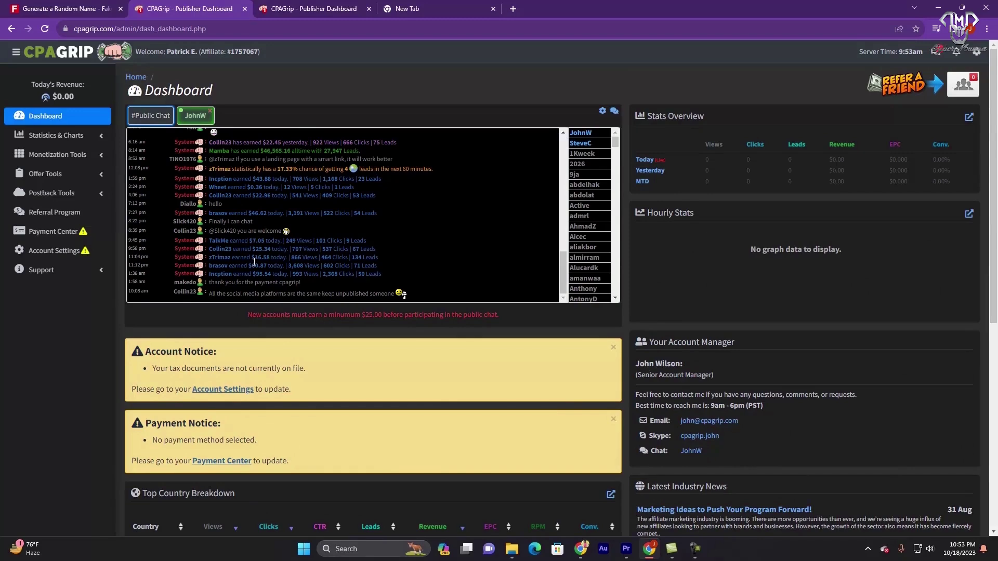
scroll(254, 262, down, 5)
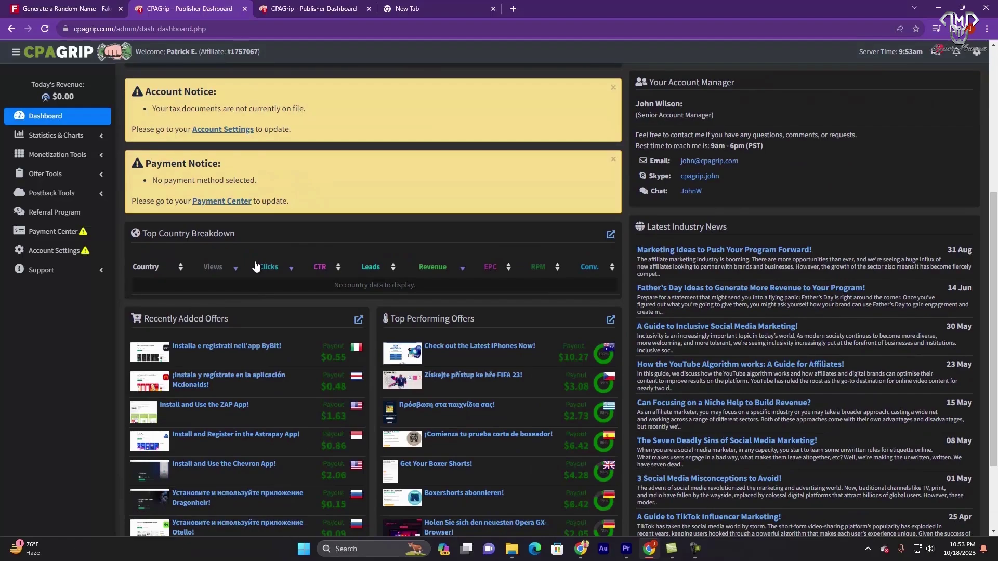